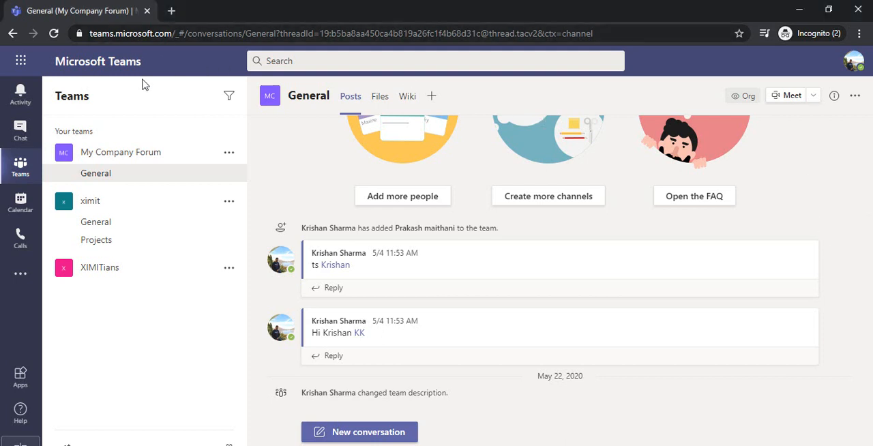
Find the Power Apps app by searching for "power" and open it in Teams
click(16, 275)
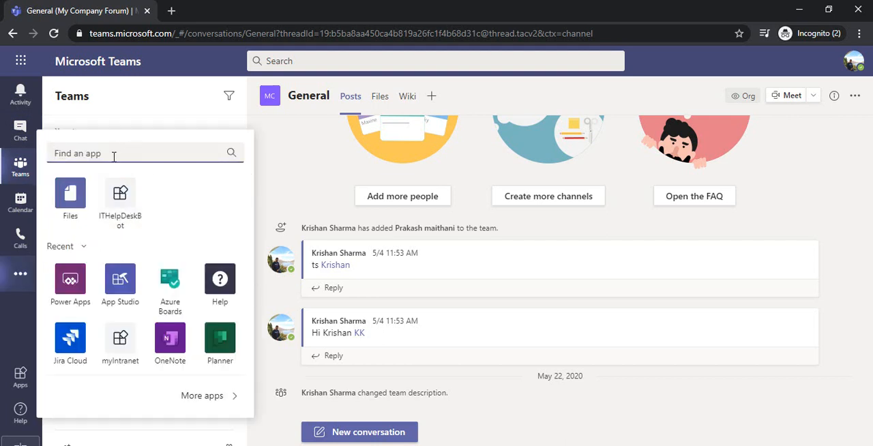
text(power)
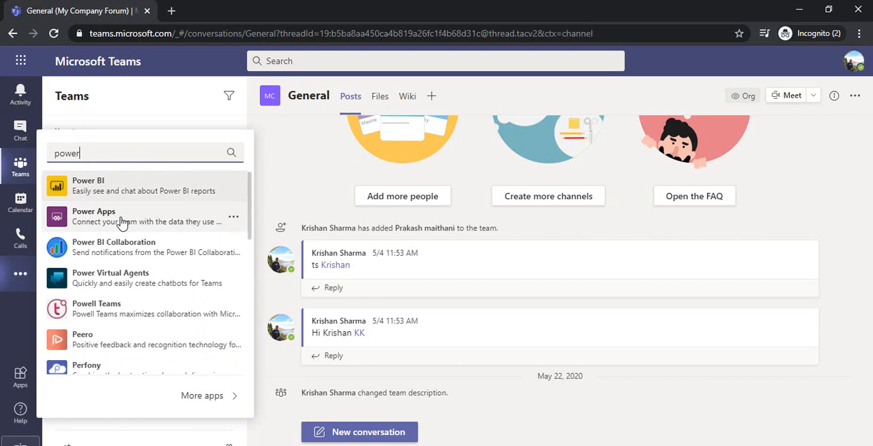
click(133, 217)
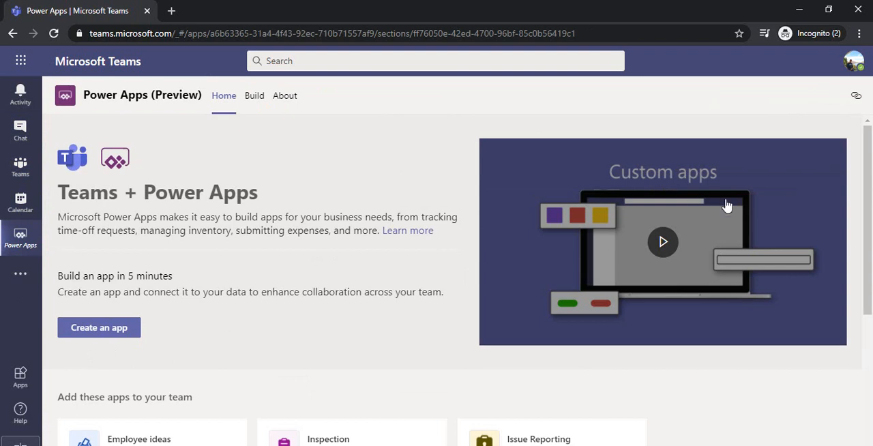
Create a new Power Apps app in the My Company Forum team
drag(869, 199, 872, 176)
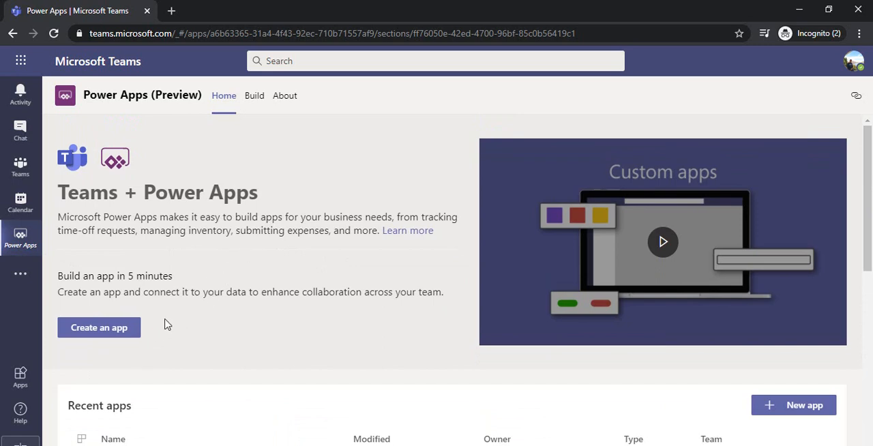
click(115, 335)
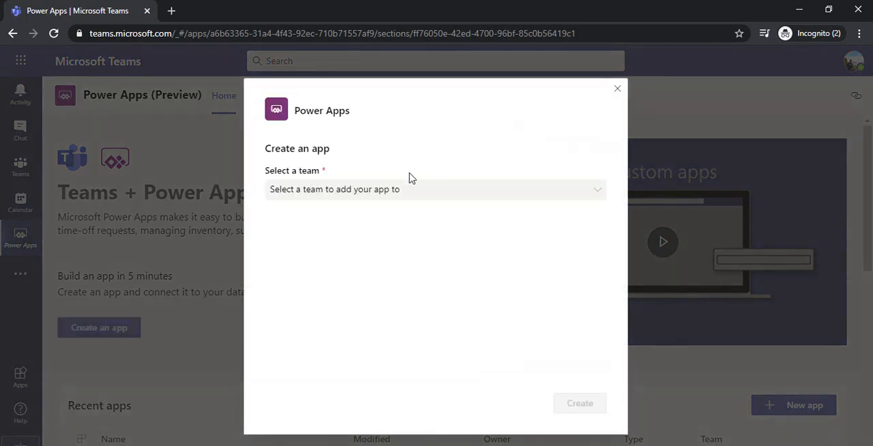
click(351, 196)
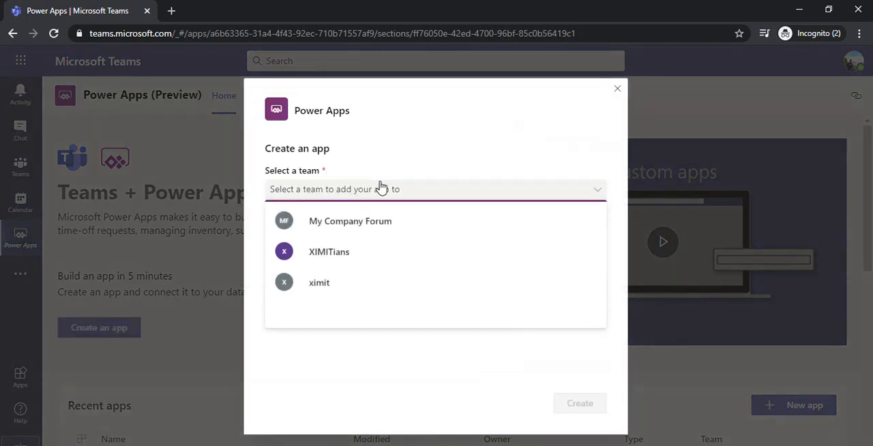
click(350, 225)
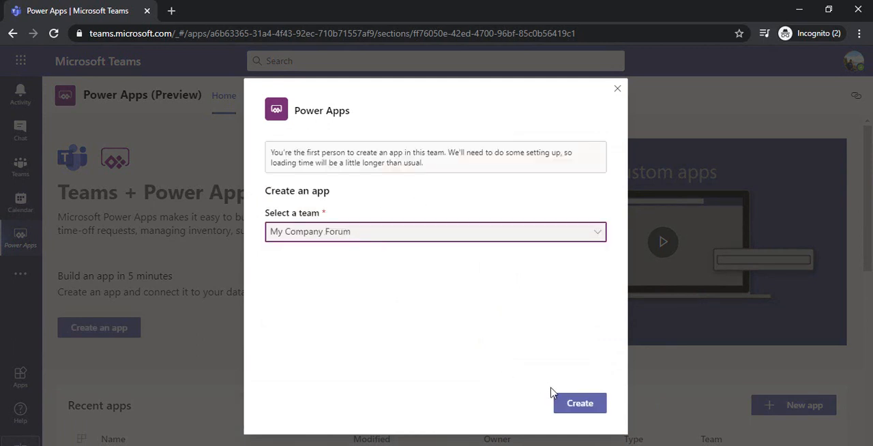
click(569, 405)
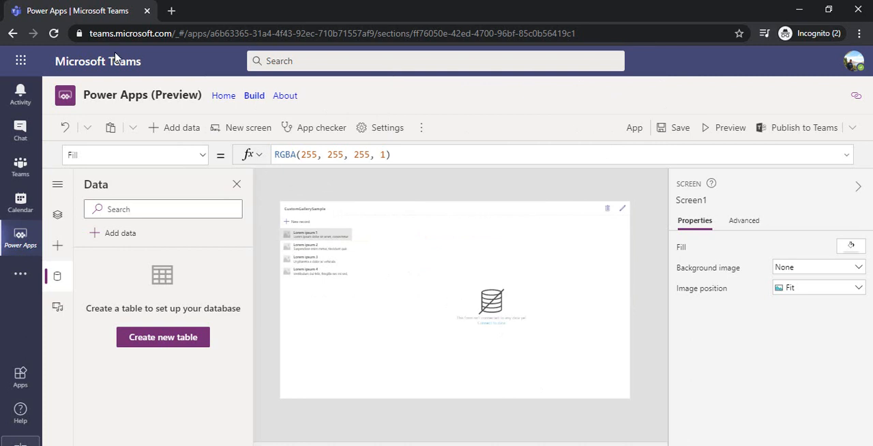
Create a new data table named Inventory Management for the app
click(58, 217)
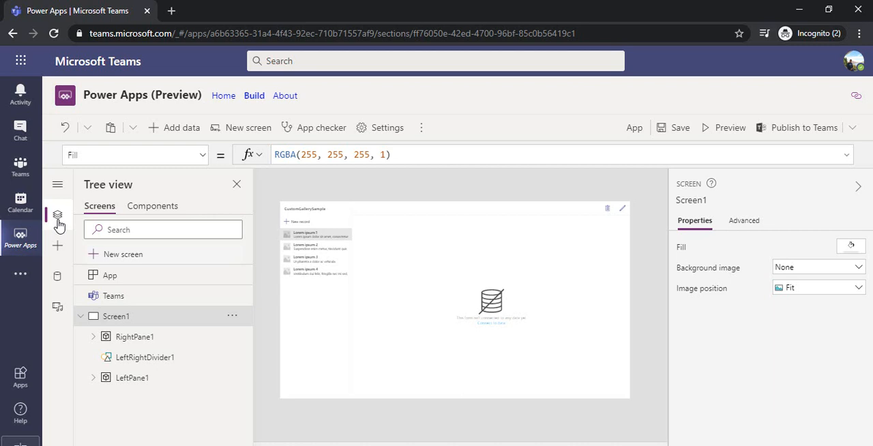
click(58, 216)
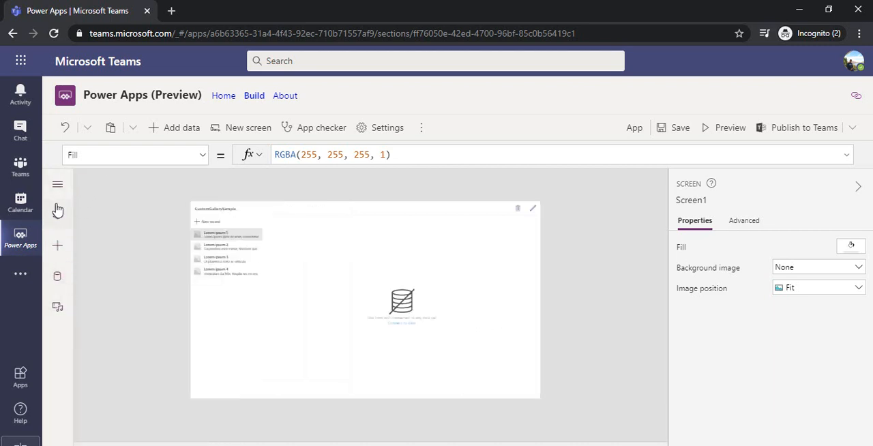
click(57, 277)
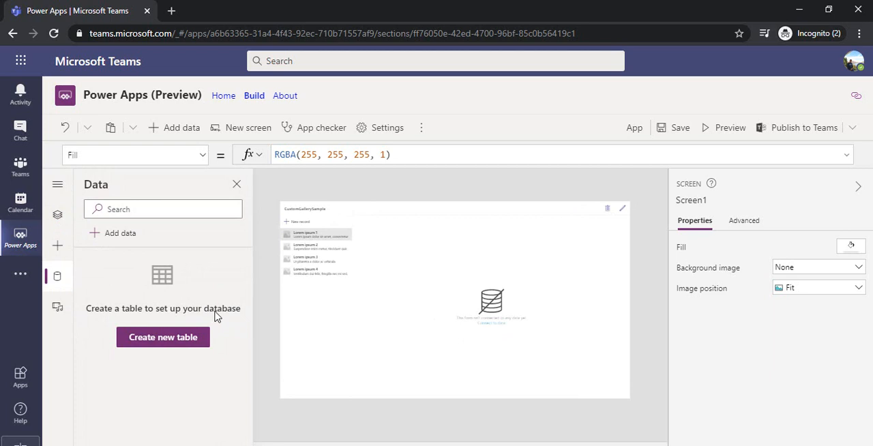
click(163, 344)
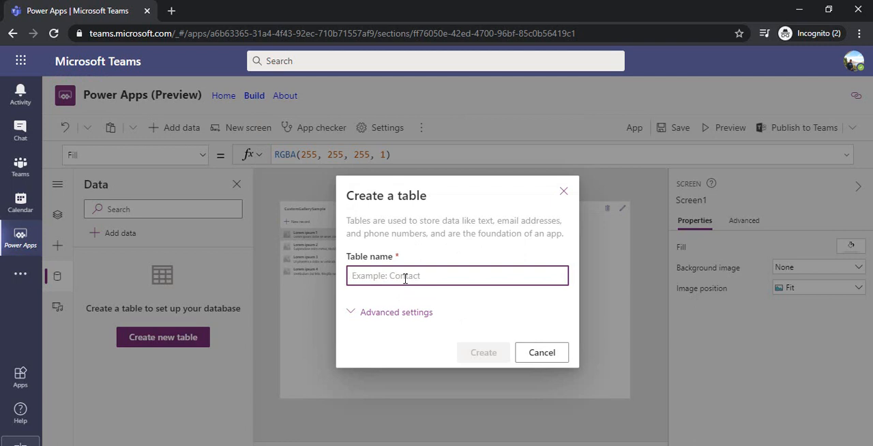
text(Inventory Management)
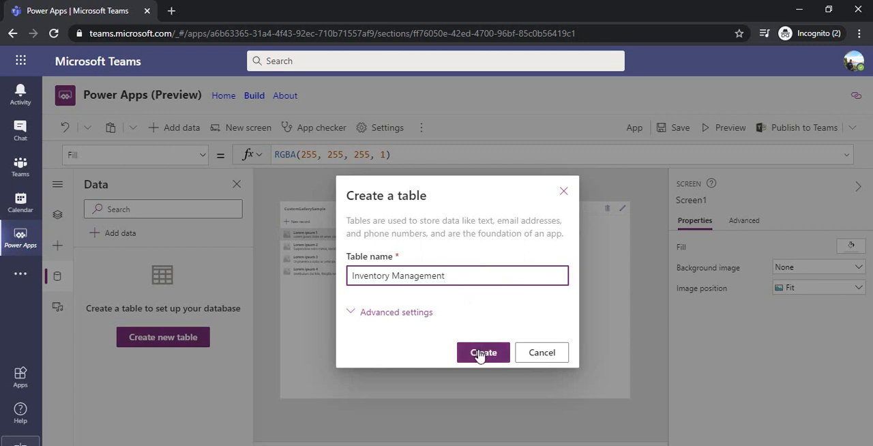
click(479, 354)
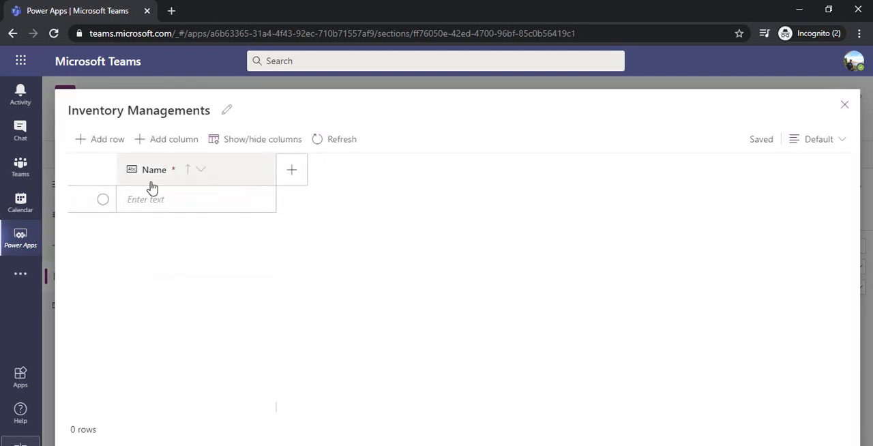
Rename the table's Name column to Item Name and save the change
click(200, 173)
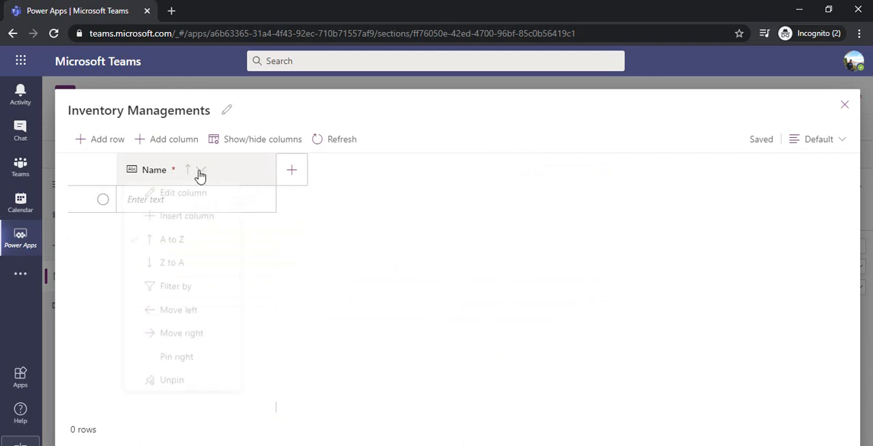
click(198, 200)
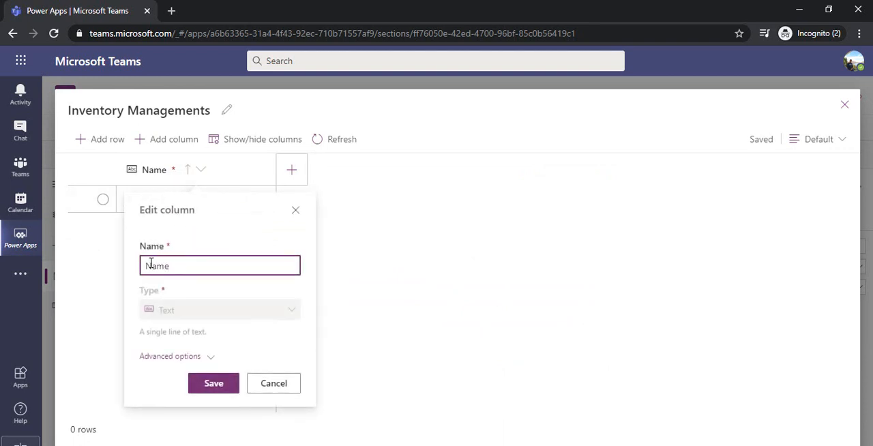
click(146, 266)
text(Item)
click(213, 384)
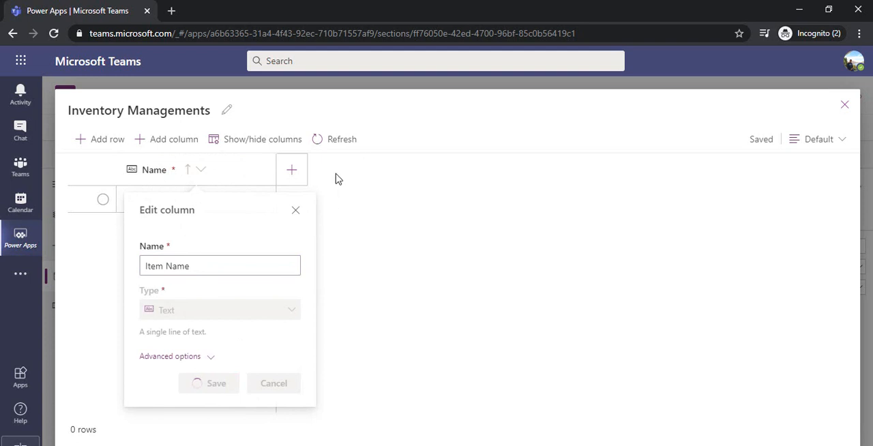
Add a column named Laptops of type Number to the table
click(296, 173)
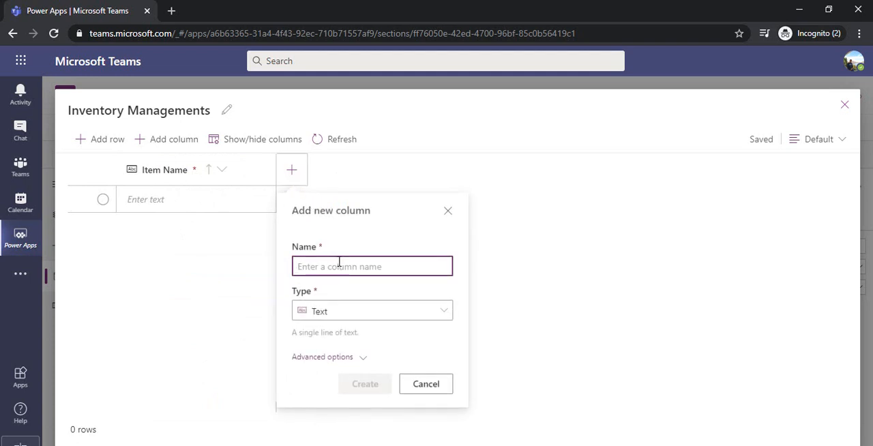
text(Laptops)
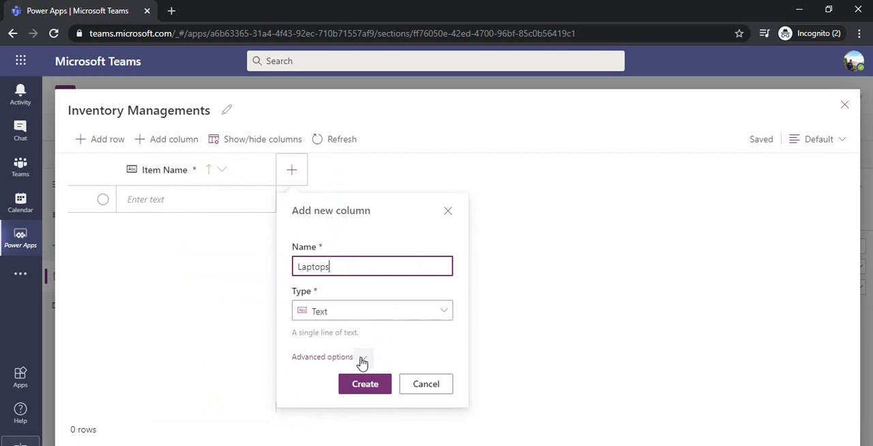
click(394, 307)
click(393, 308)
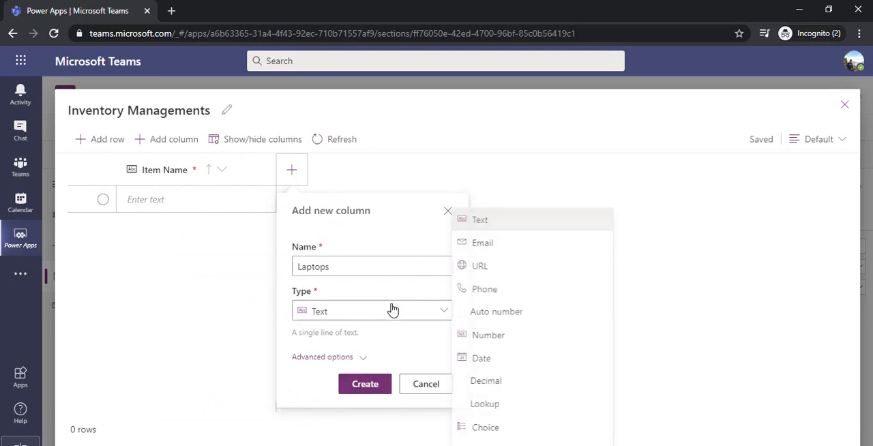
click(499, 338)
click(365, 385)
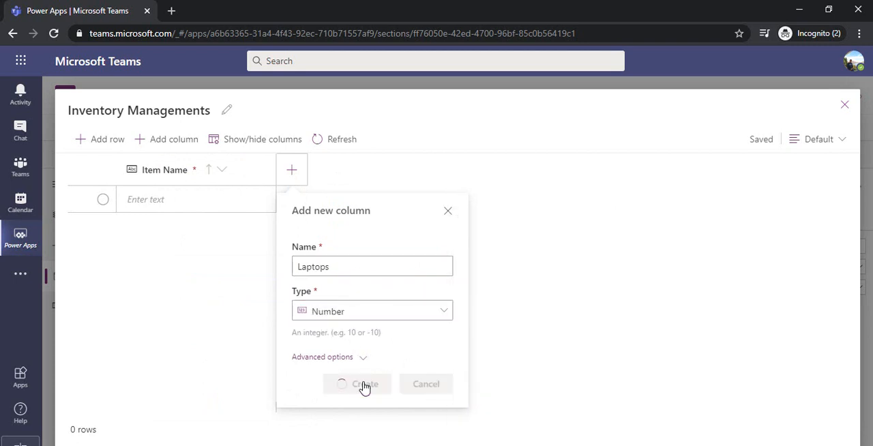
Add a column named Chairs of type Number to the table
click(382, 172)
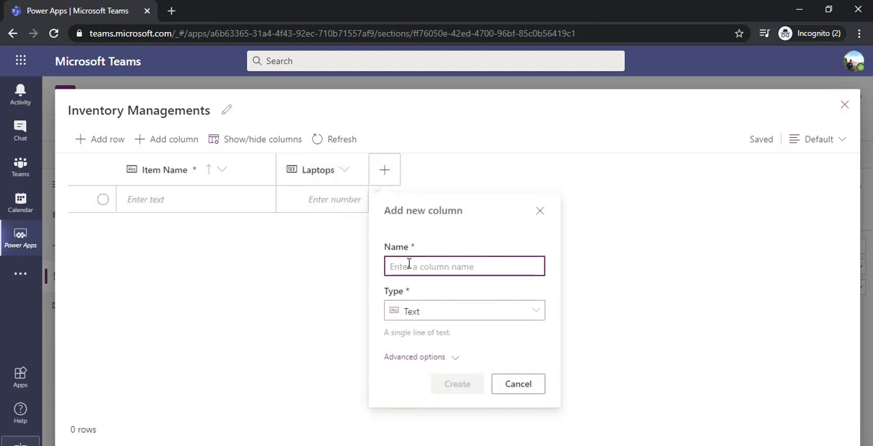
text(Chairs)
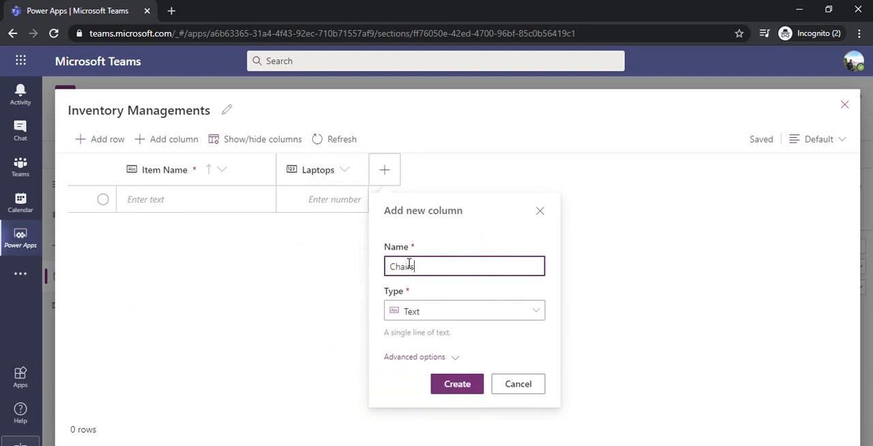
click(447, 309)
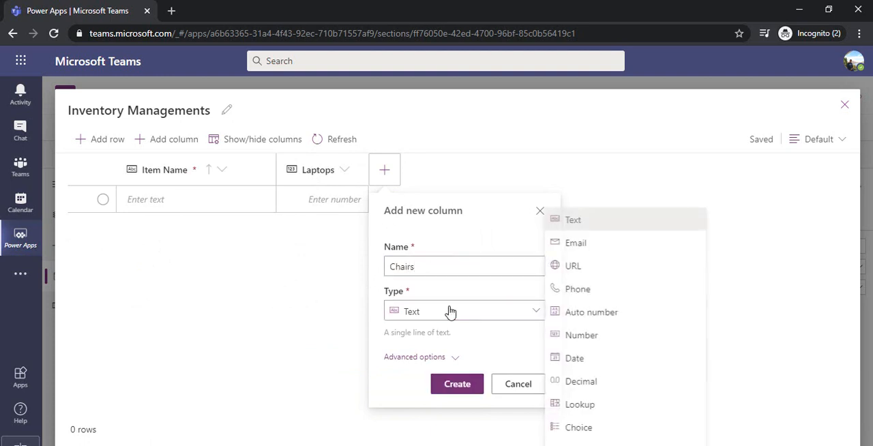
click(592, 336)
click(456, 384)
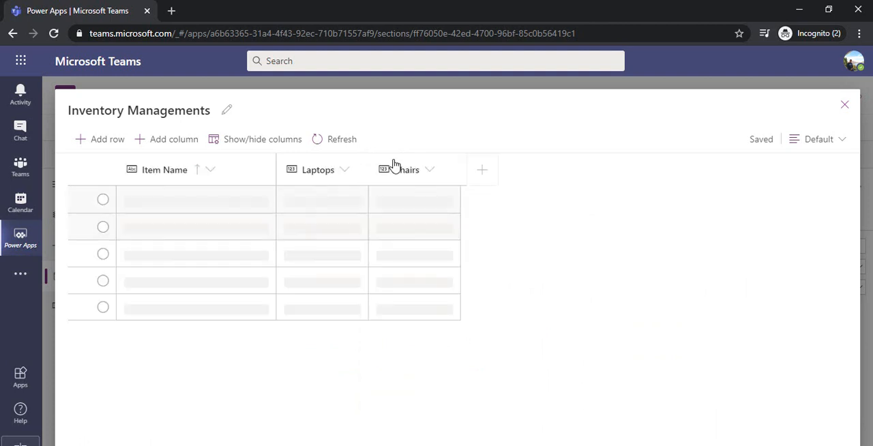
Start a new column named Status and set its type to Choice
click(478, 171)
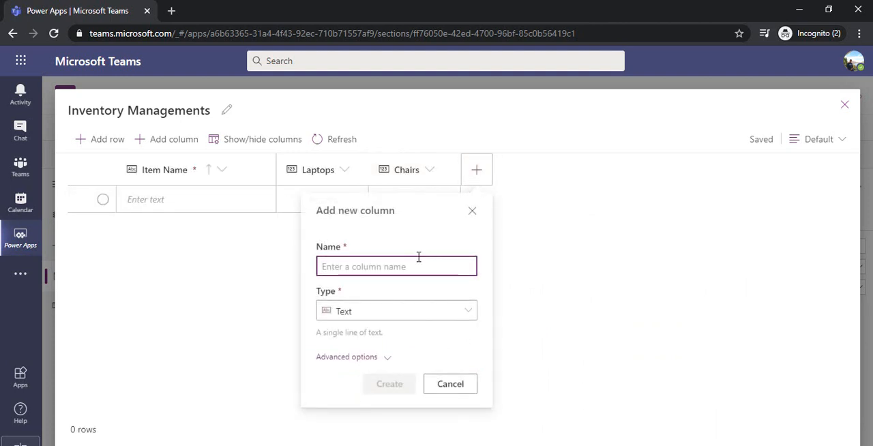
text(Status)
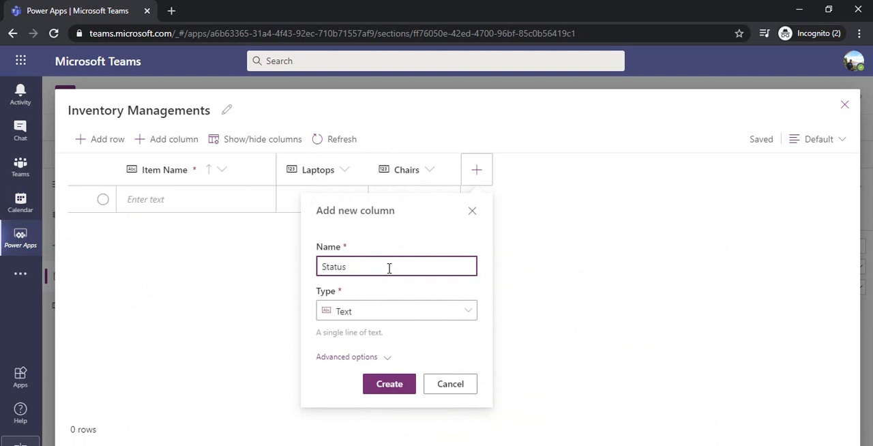
click(393, 311)
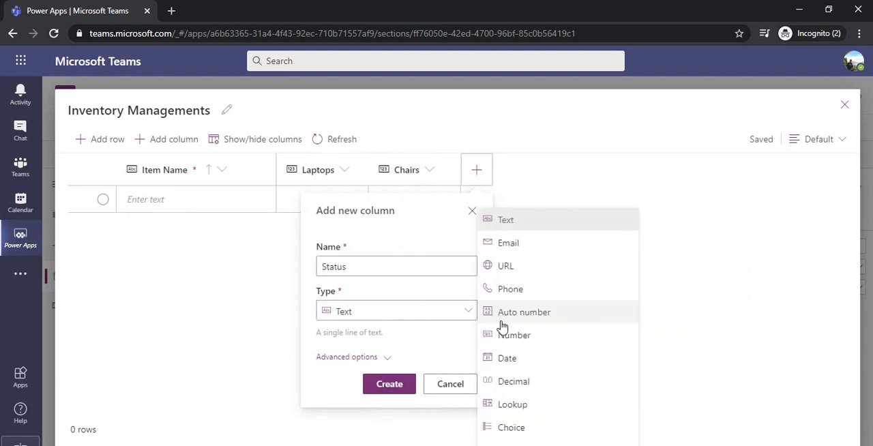
click(511, 425)
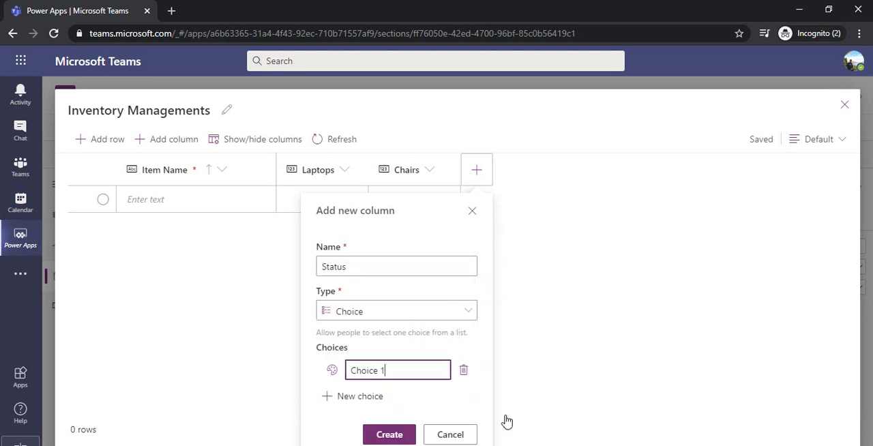
Define the Status column's two choices as Active and In Active
drag(405, 370, 346, 371)
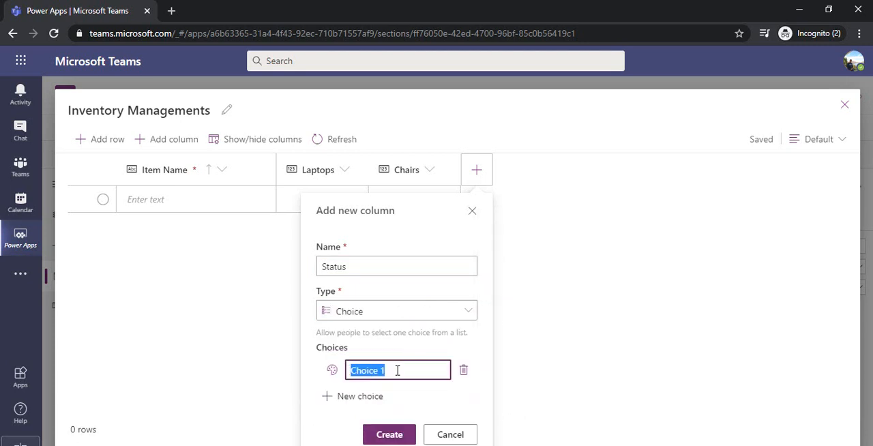
text(Acti)
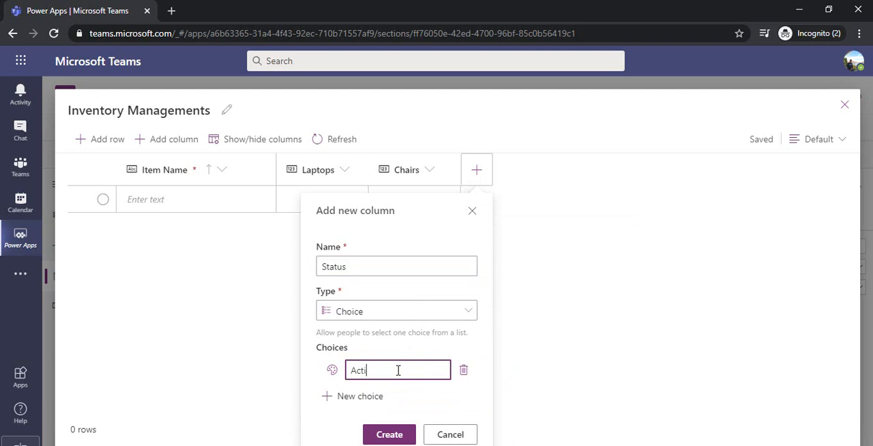
text(ve)
click(385, 395)
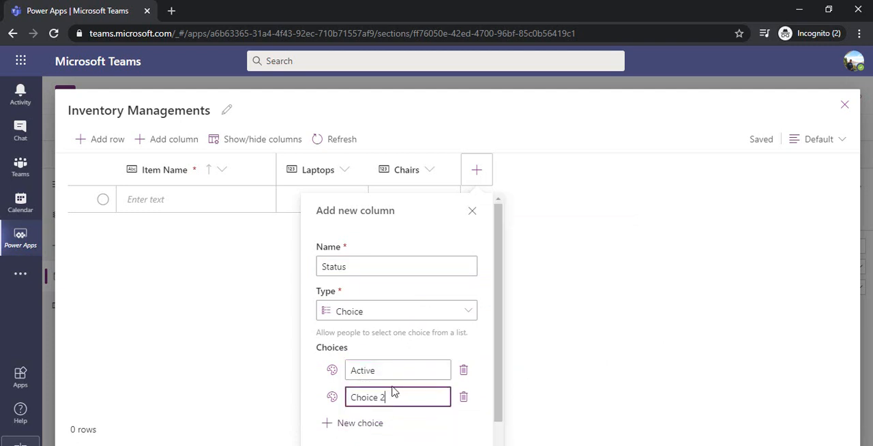
key(ctrl+a)
text(In Active)
Assign the green choice color to the In Active option of the Status column
click(334, 399)
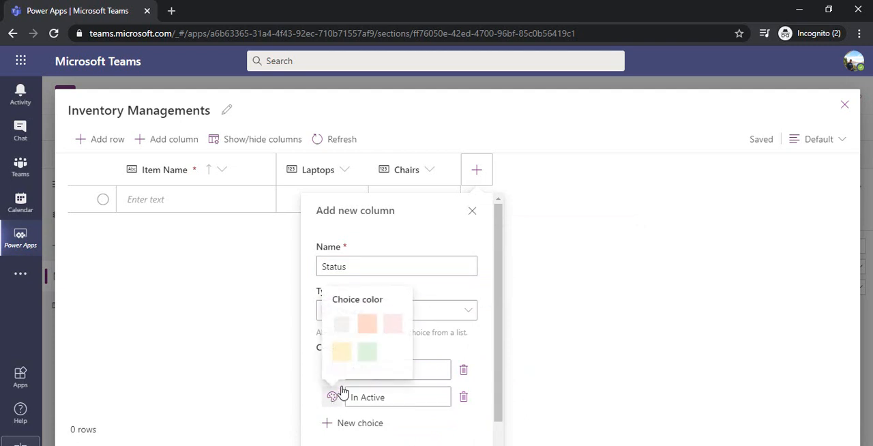
click(365, 356)
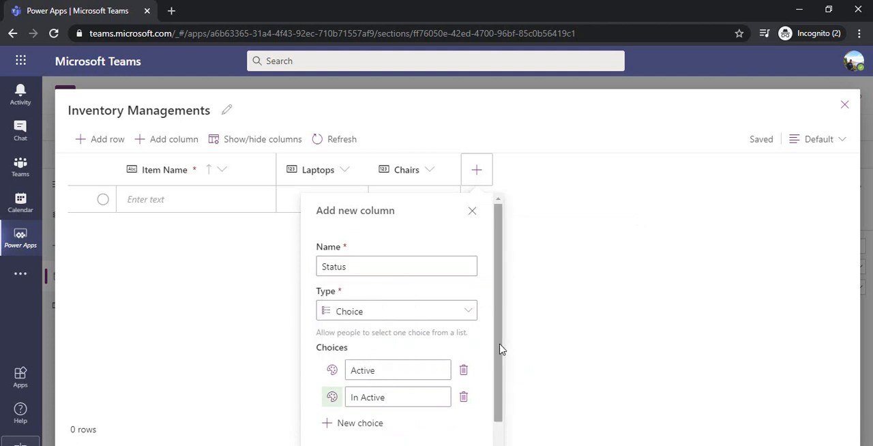
drag(499, 352, 500, 360)
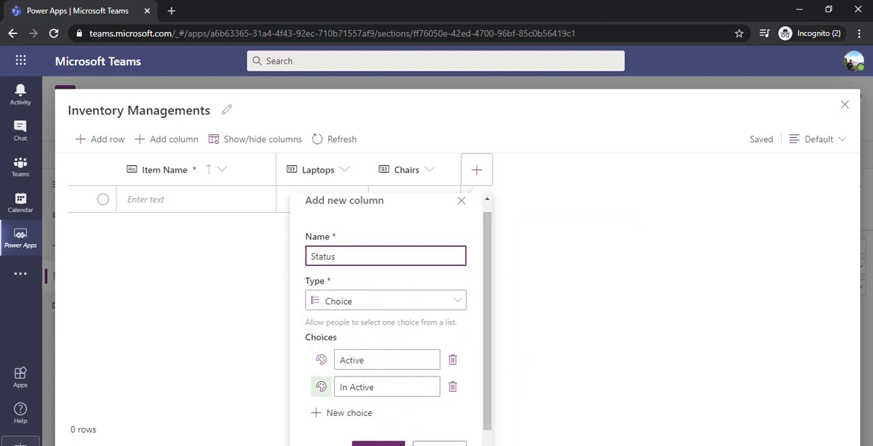
Create the Status column and add a DC 1 row with 300 laptops and 1200 chairs
click(378, 443)
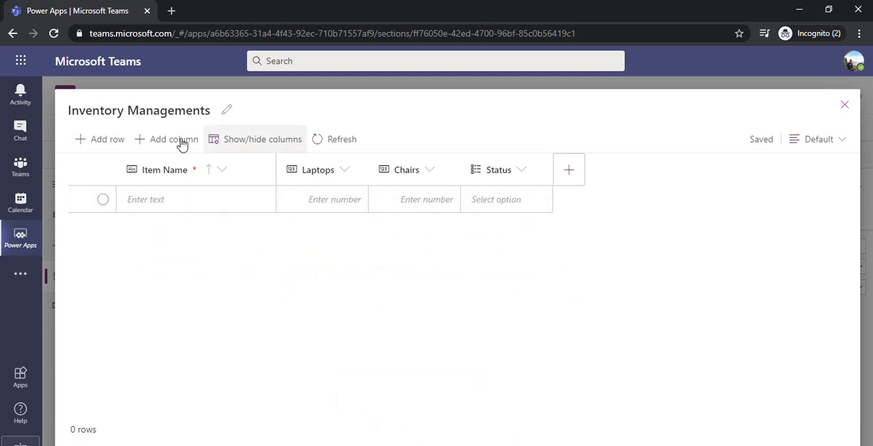
click(163, 210)
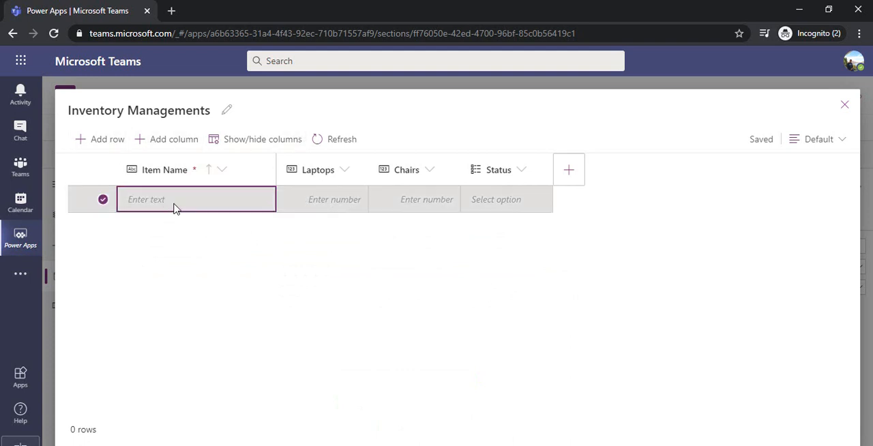
click(188, 199)
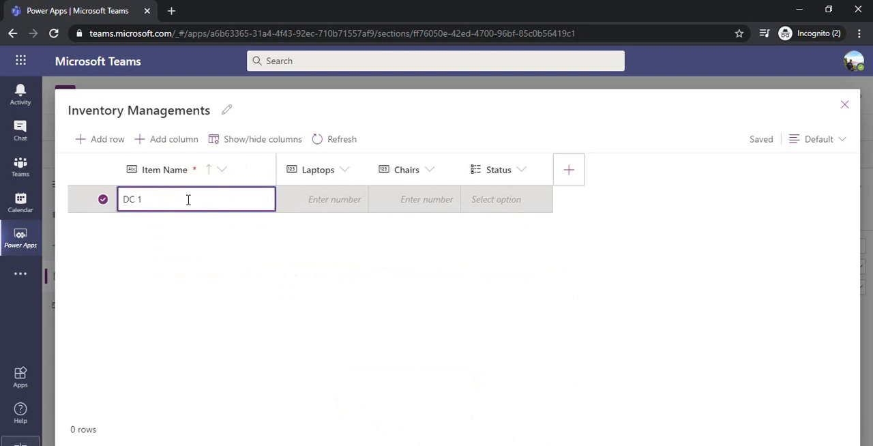
click(315, 205)
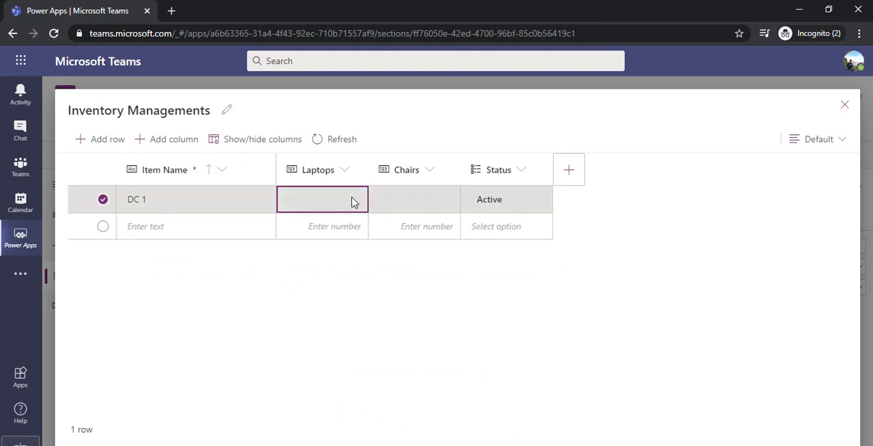
click(351, 201)
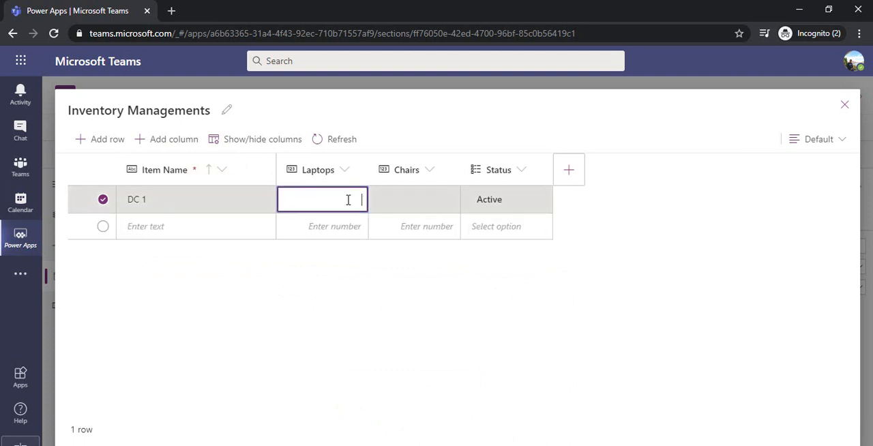
double_click(404, 204)
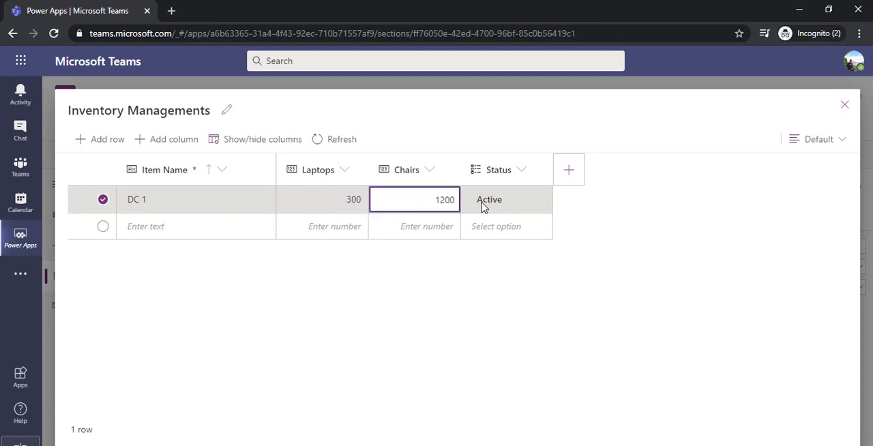
click(589, 200)
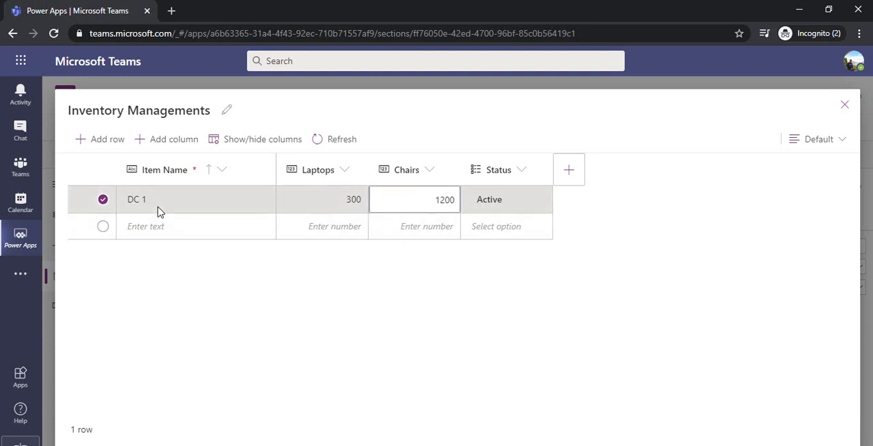
Add a second row for DC 2 with 40 laptops and 80 chairs
click(194, 234)
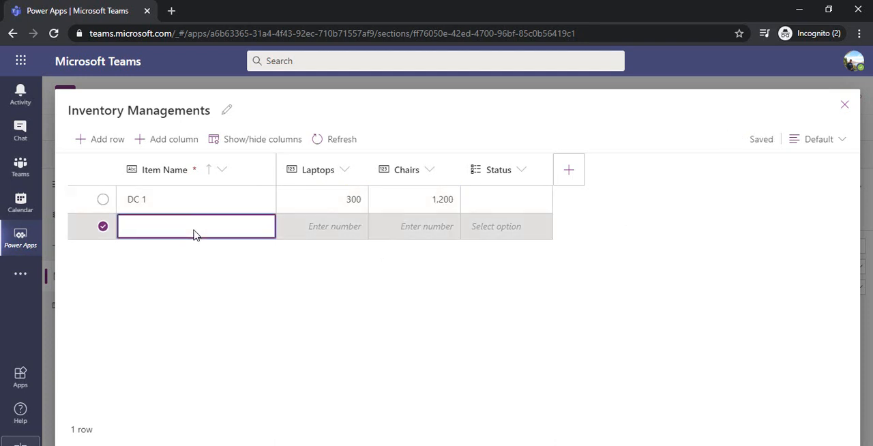
click(307, 229)
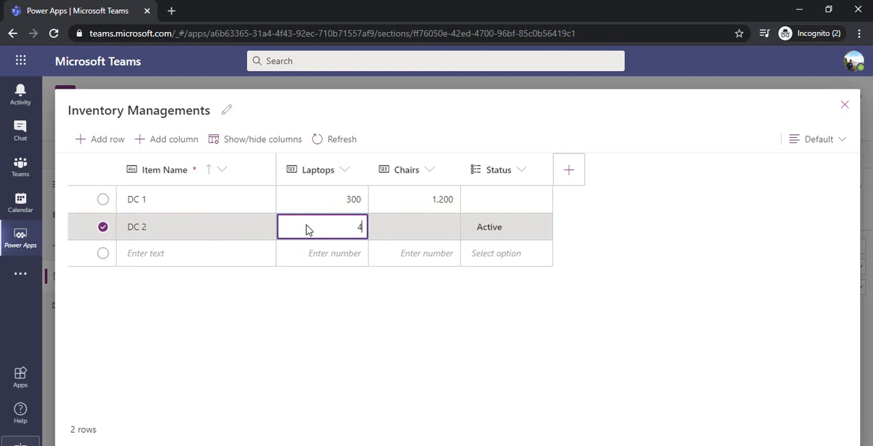
text(40)
click(420, 230)
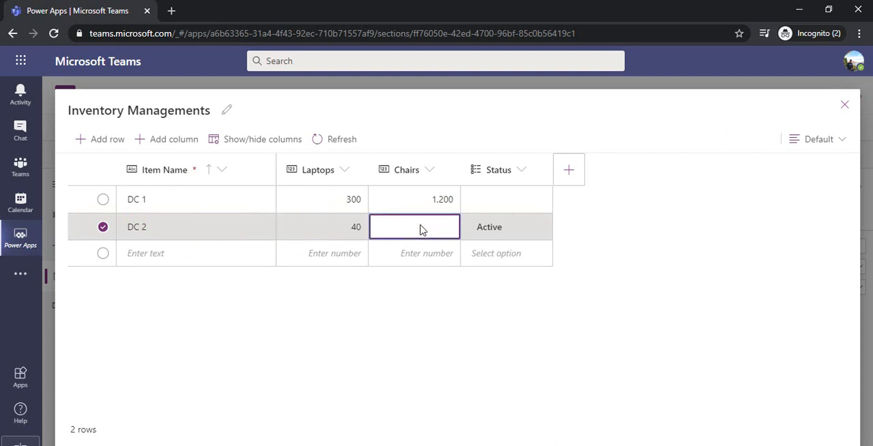
click(600, 226)
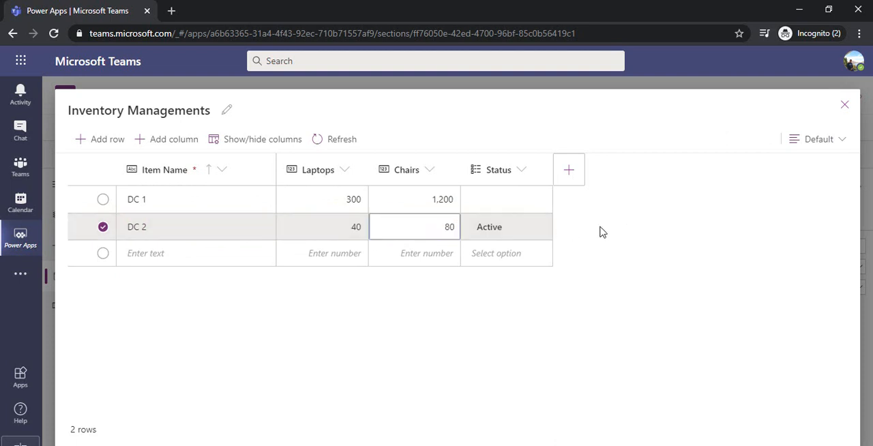
Set the Status of both DC 1 and DC 2 to Active and close the table
click(534, 206)
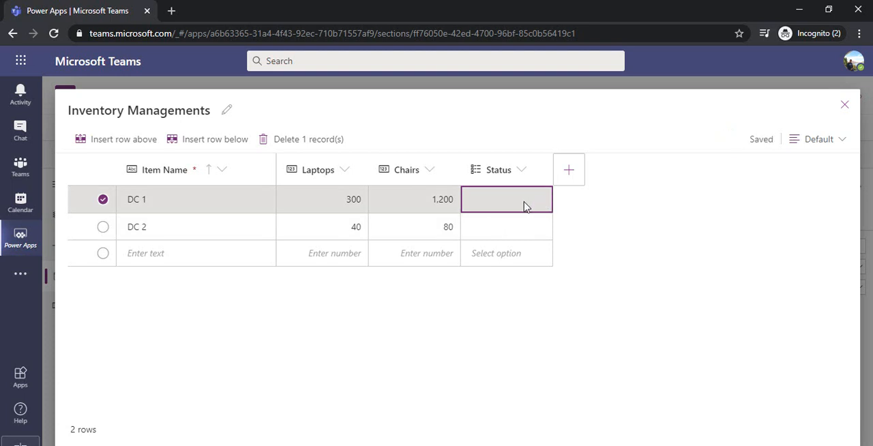
click(525, 207)
click(525, 207)
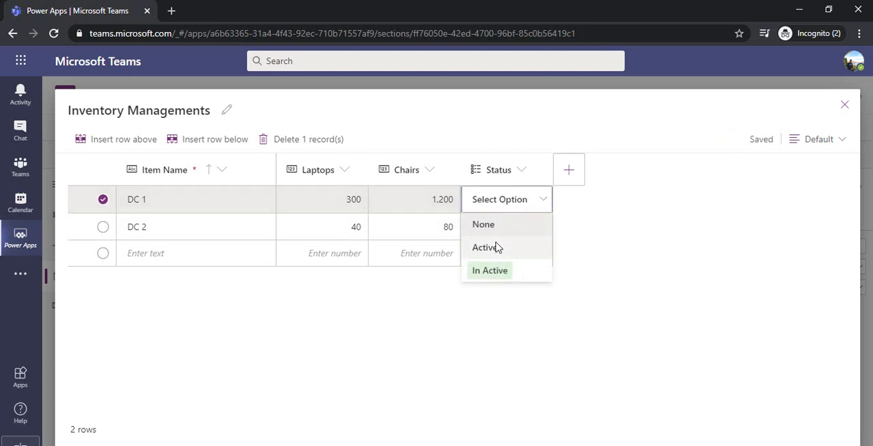
click(497, 247)
click(526, 236)
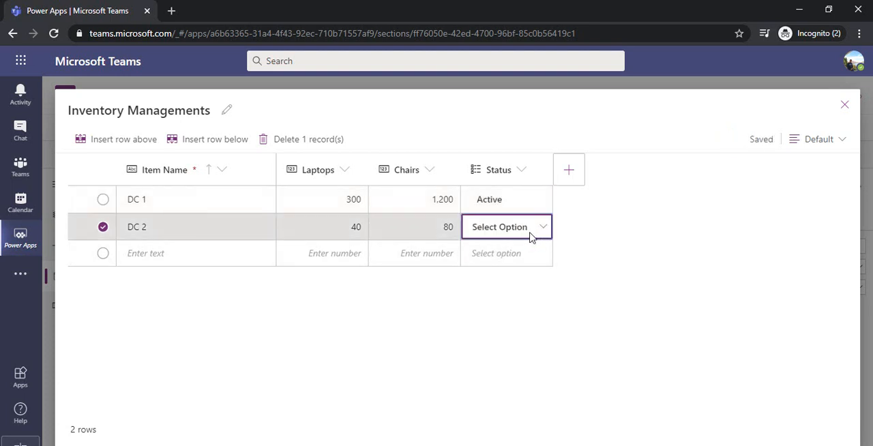
click(536, 235)
click(488, 276)
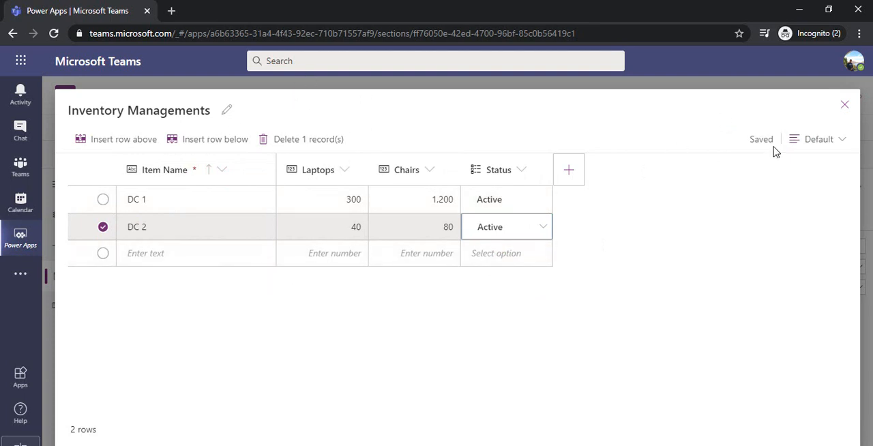
click(844, 104)
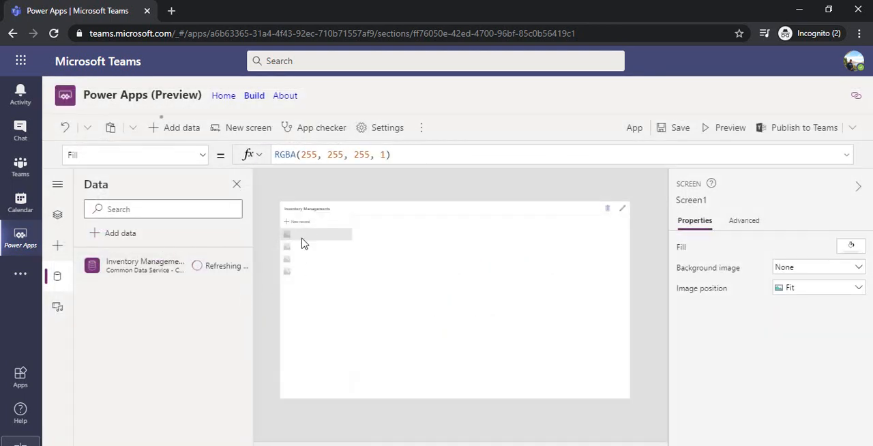
Examine the record list and detail form on the app screen, and select its New record control
click(322, 239)
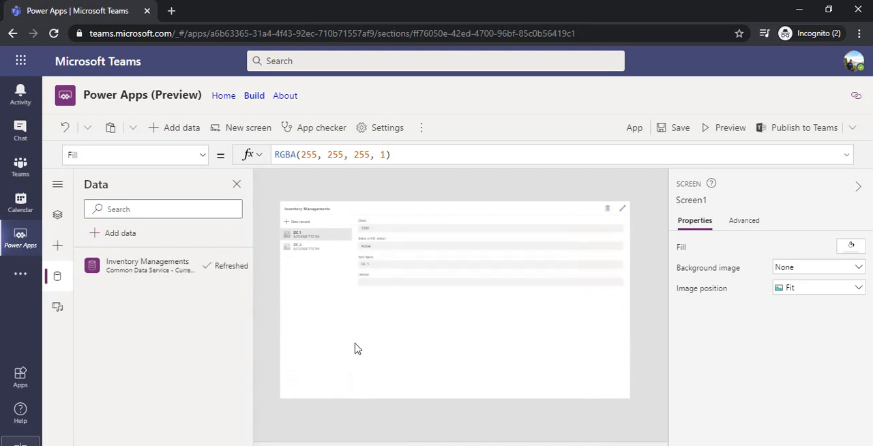
click(521, 445)
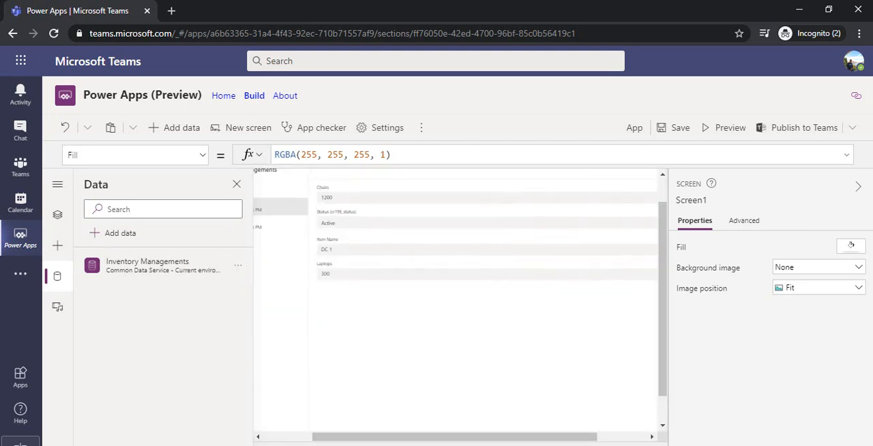
drag(537, 435, 454, 439)
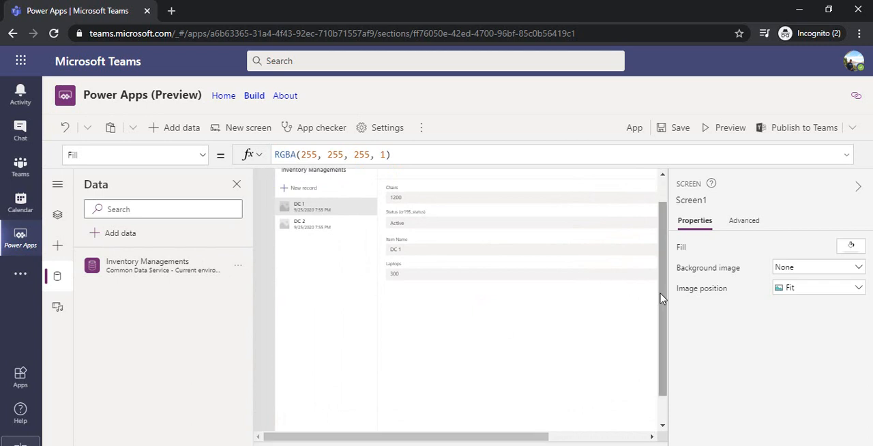
click(349, 191)
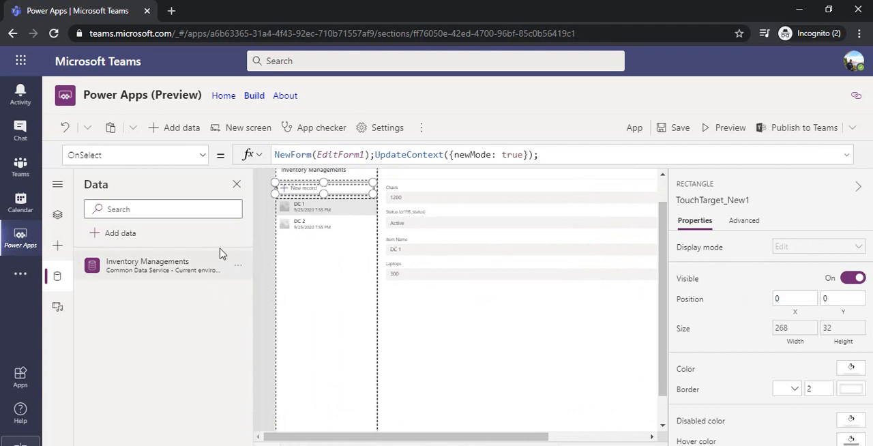
Examine the control hierarchy of Screen1, including LeftPane1, RightPane1 and the data source properties of EditForm1
click(58, 216)
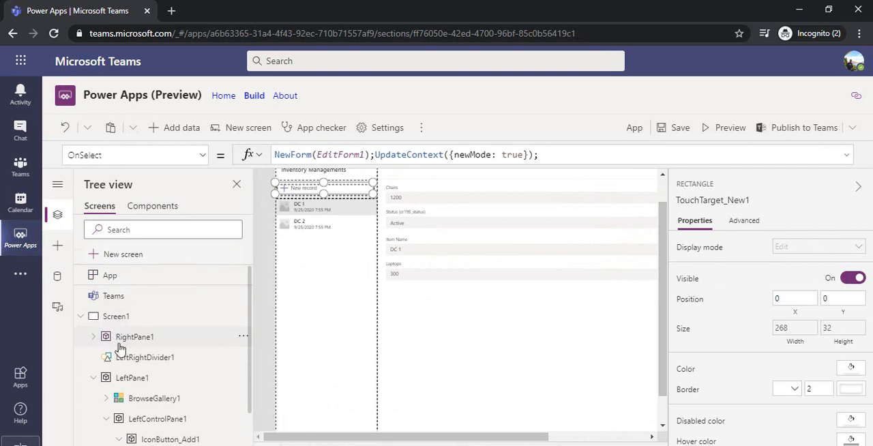
click(93, 378)
click(145, 339)
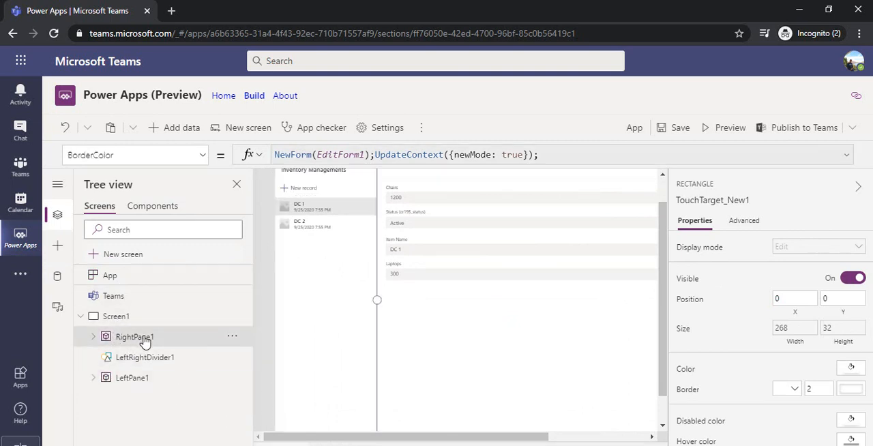
click(140, 383)
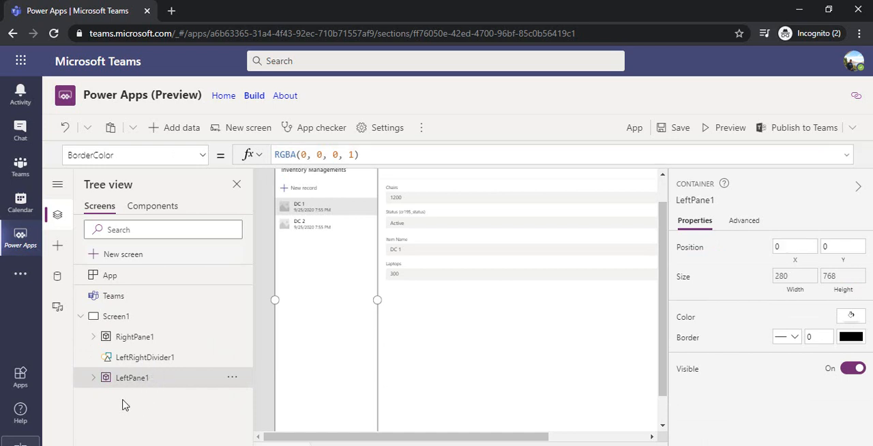
click(94, 377)
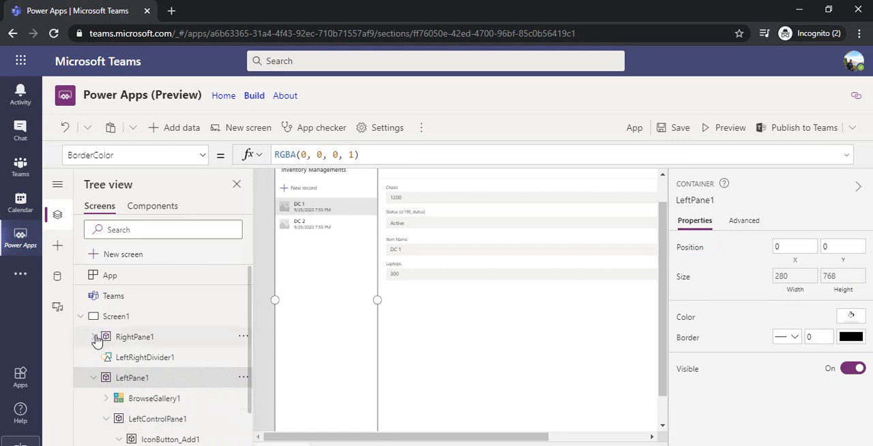
click(95, 336)
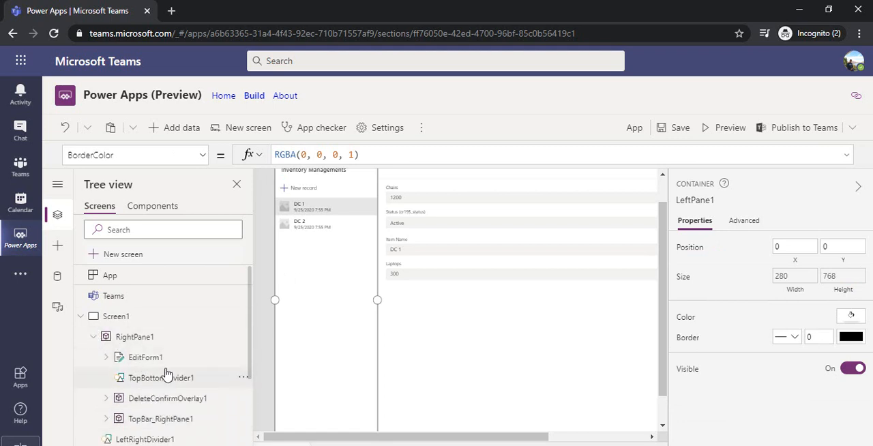
click(136, 359)
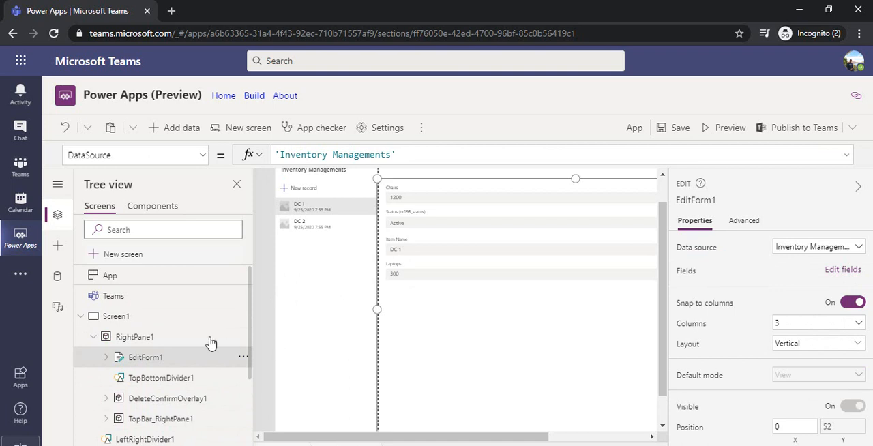
click(81, 318)
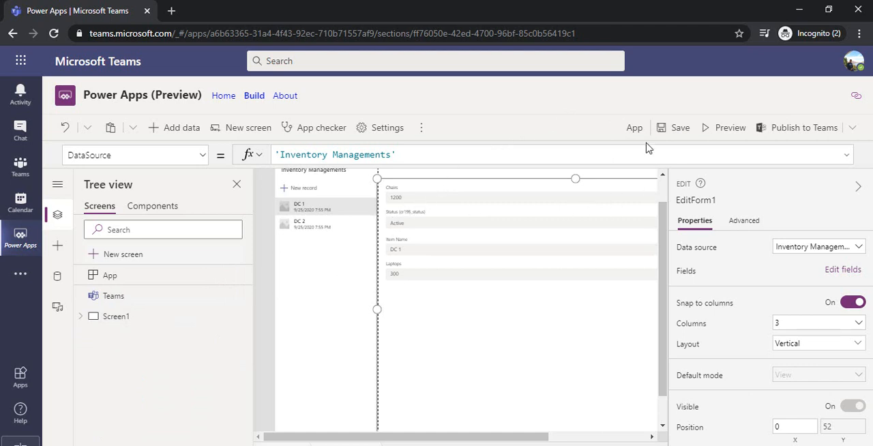
Name the app Inventory Management and save it
click(680, 130)
click(636, 130)
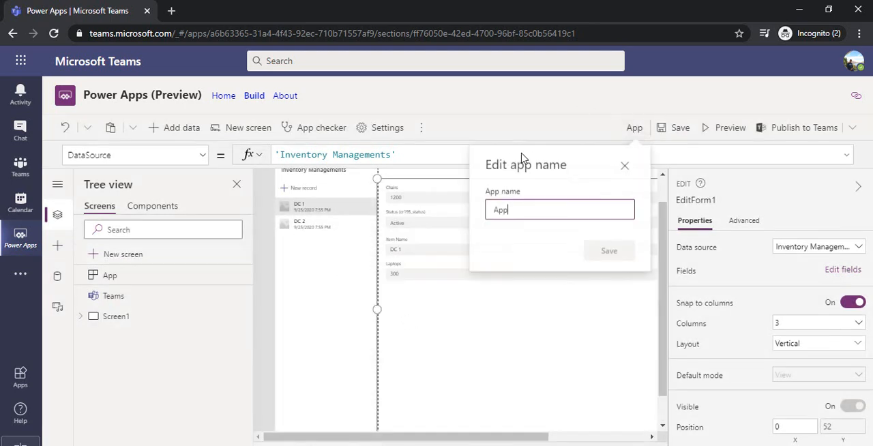
double_click(534, 208)
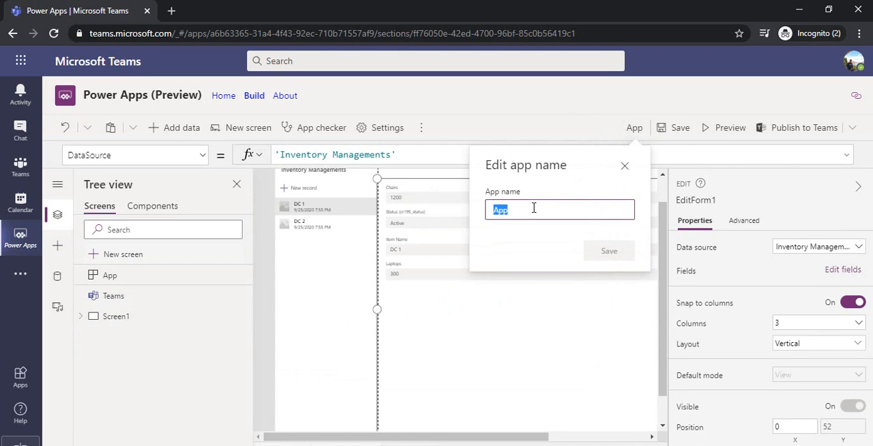
text(Inv)
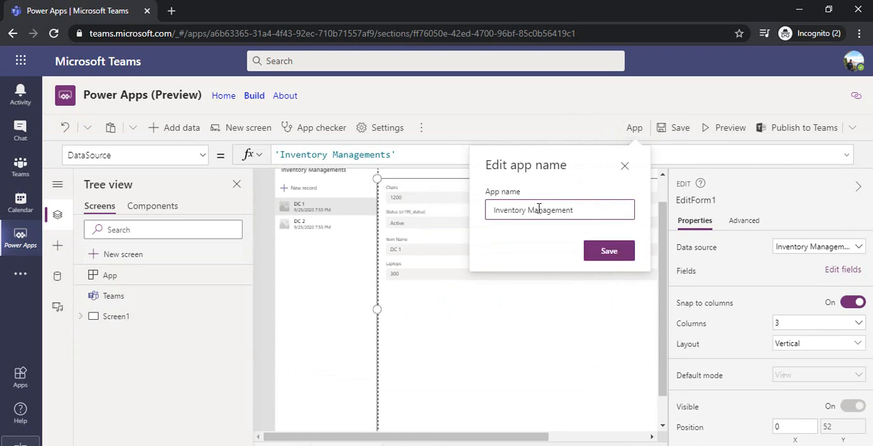
text(entory Management)
click(594, 253)
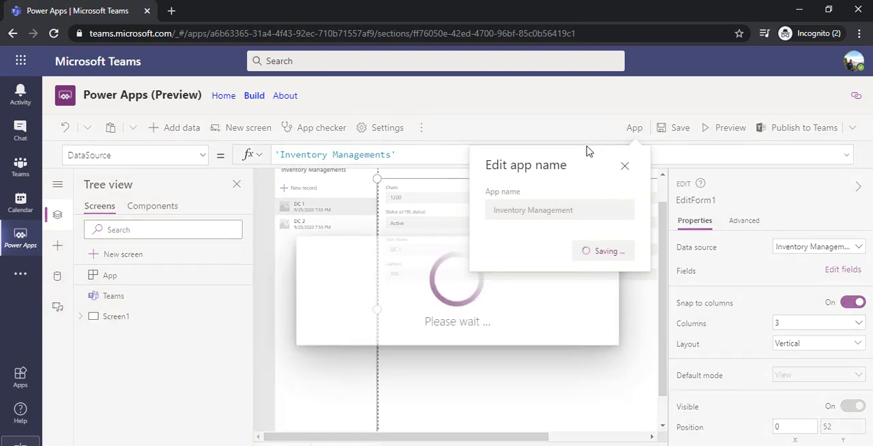
In the app settings, choose a dark blue icon background and select Portrait orientation with the default 16:9 size
click(375, 131)
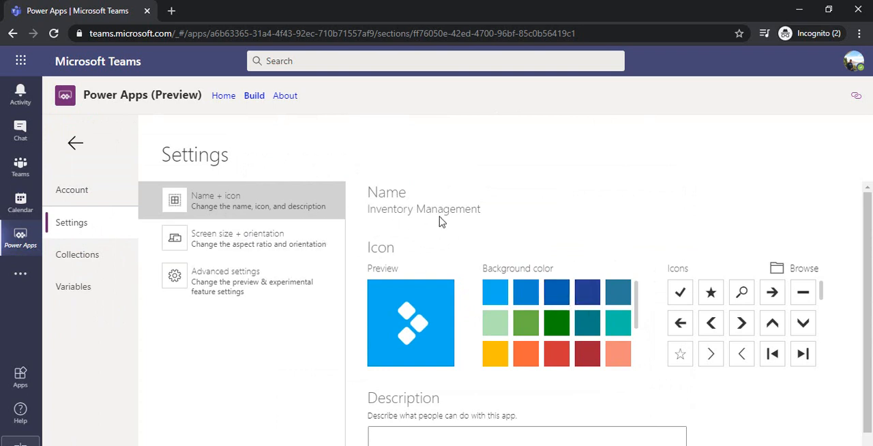
click(586, 293)
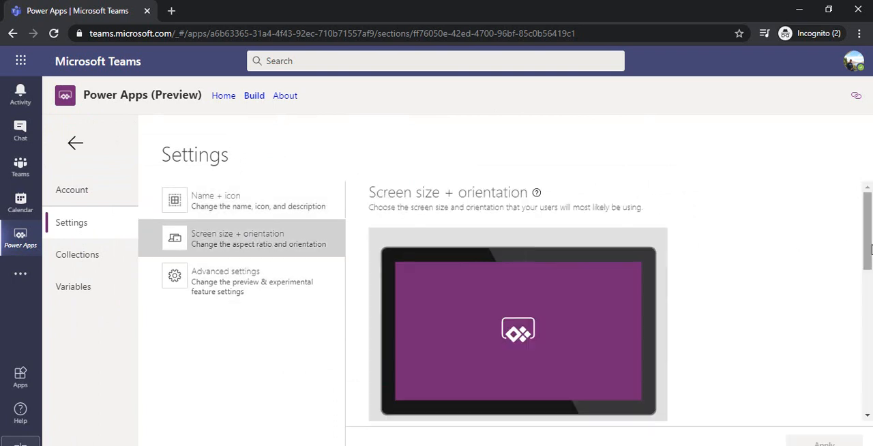
scroll(869, 205, down, 3)
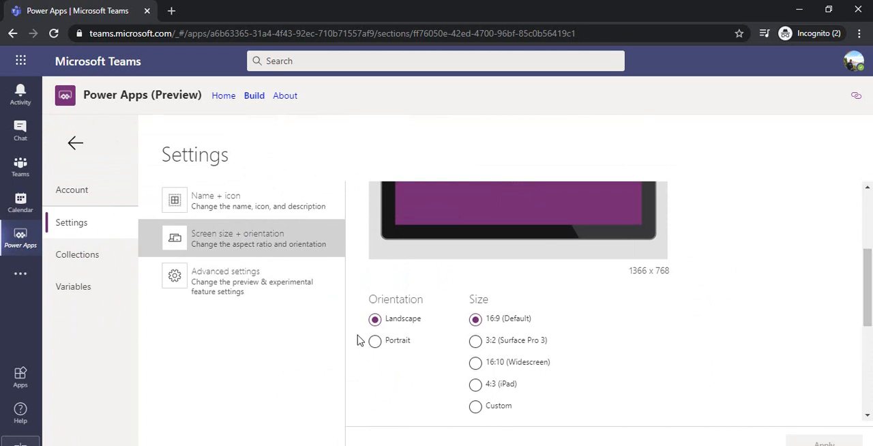
click(375, 341)
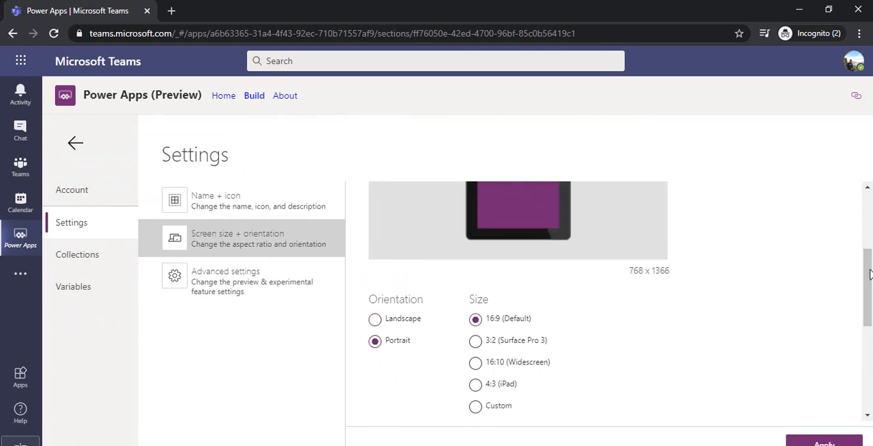
mouse_move(869, 270)
mouse_down()
mouse_move(868, 230)
mouse_move(868, 261)
mouse_up()
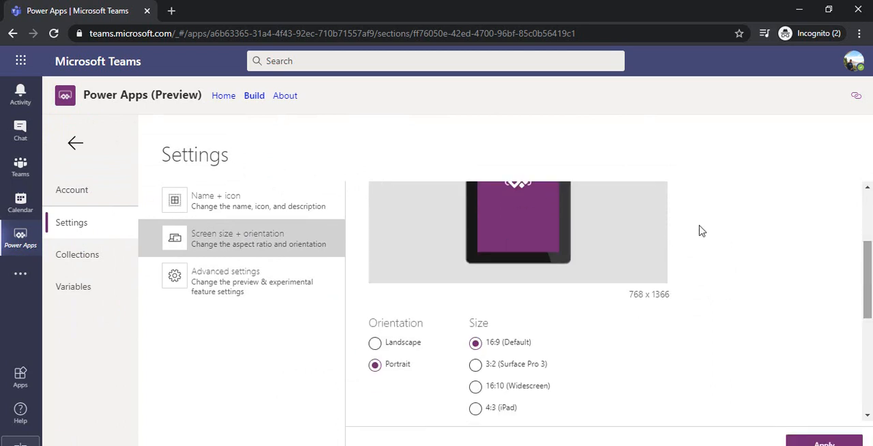
Examine the app's advanced settings, including the data row limit for non-delegable queries and the experimental features, and return to the app
click(265, 298)
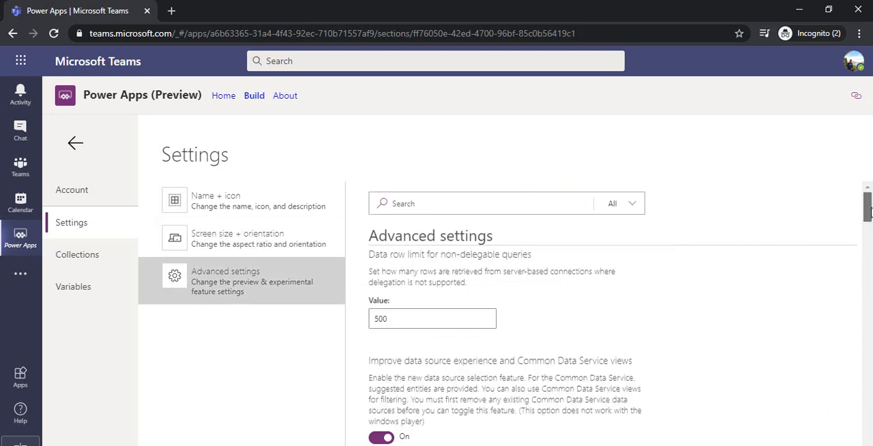
drag(869, 213, 870, 217)
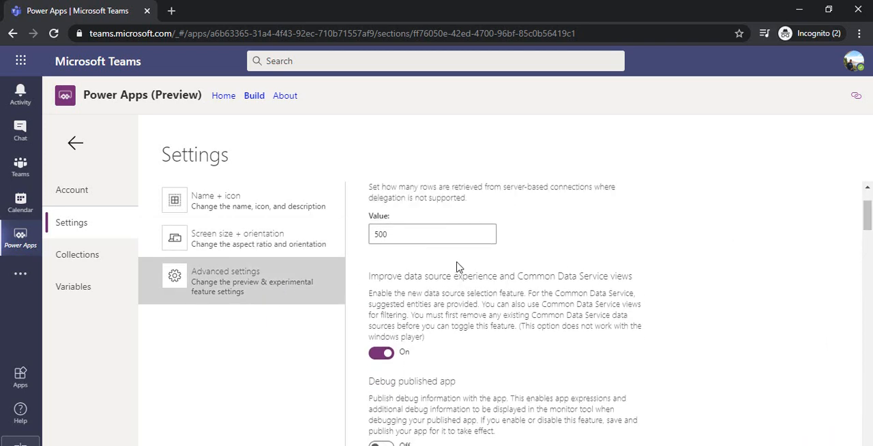
click(439, 235)
drag(439, 235, 380, 232)
double_click(402, 236)
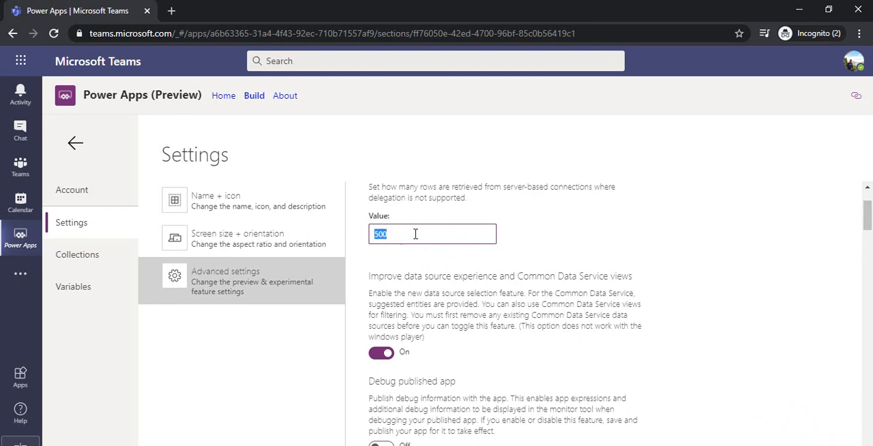
click(573, 236)
drag(867, 219, 851, 351)
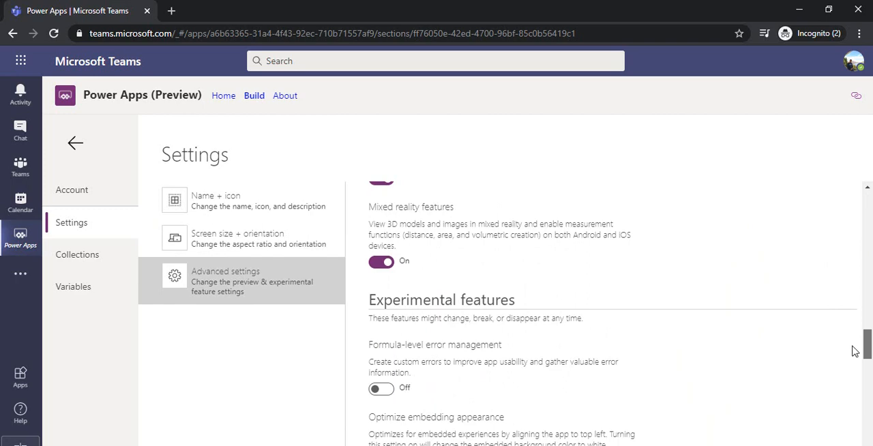
drag(855, 351, 868, 205)
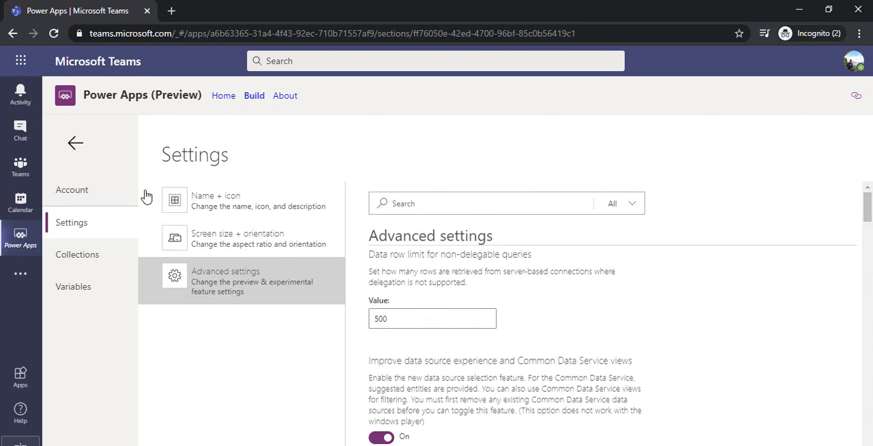
click(75, 143)
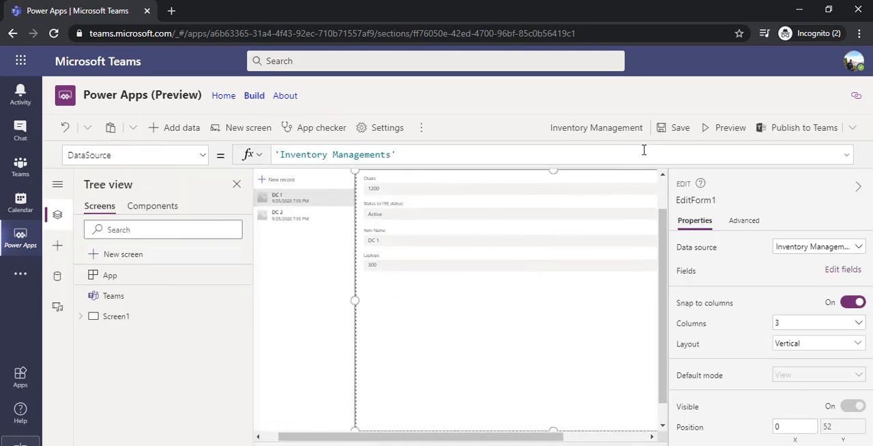
Save the app and publish it to Teams, adding it as a tab in the General channel of My Company Forum
click(680, 131)
click(798, 132)
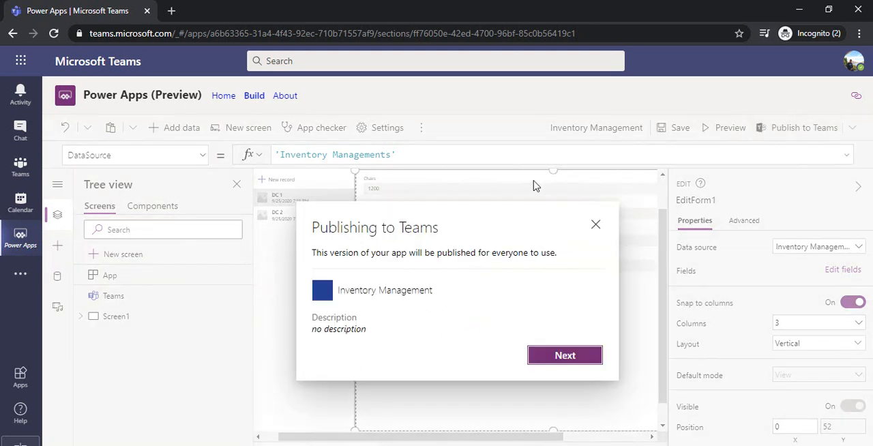
click(566, 361)
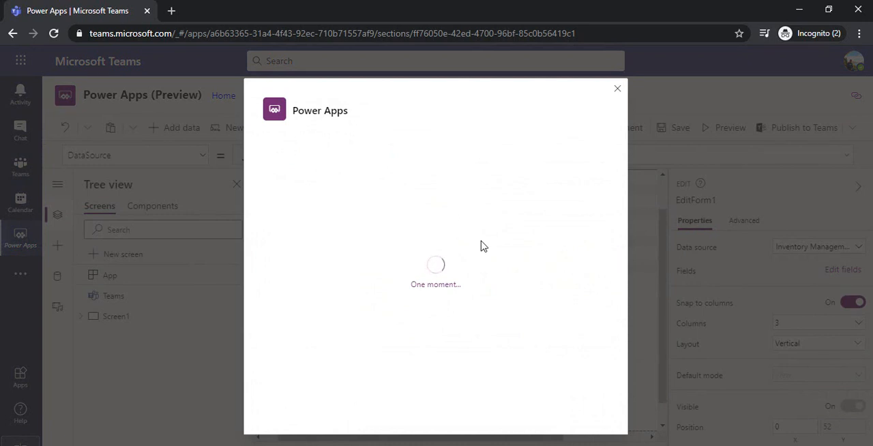
click(397, 203)
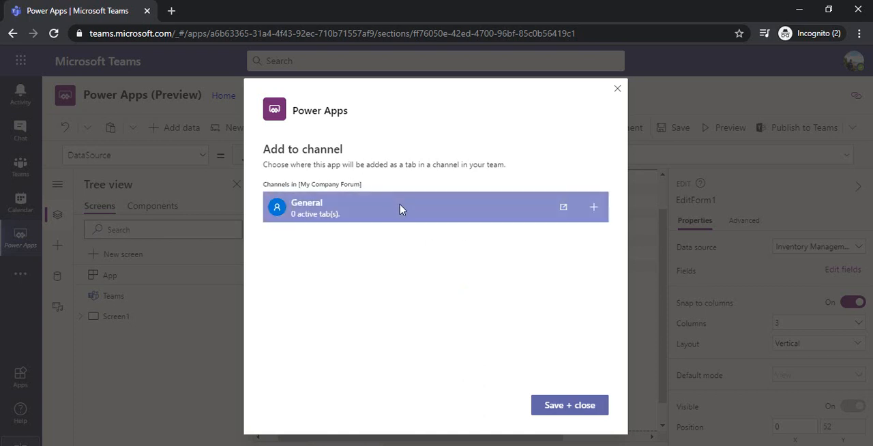
click(595, 209)
click(559, 407)
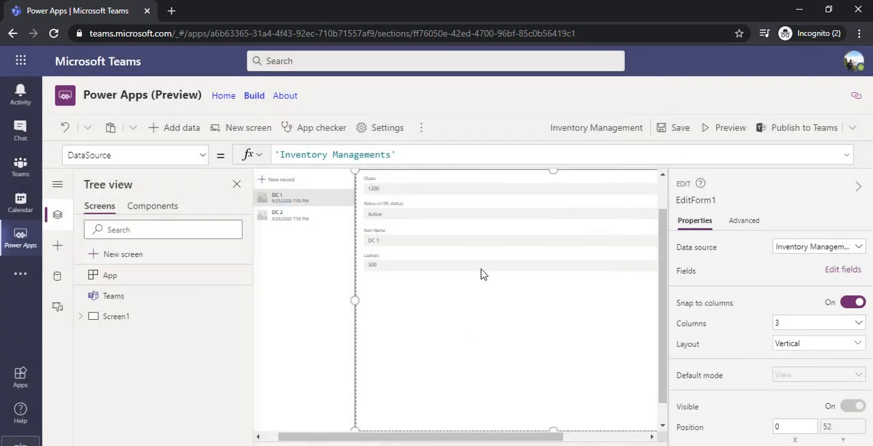
Create a new table named All Development Centers as an additional data source for the app
click(58, 275)
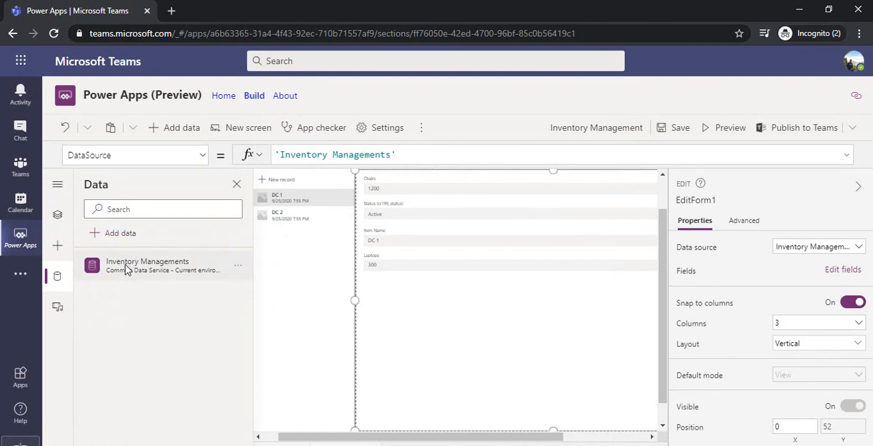
click(120, 234)
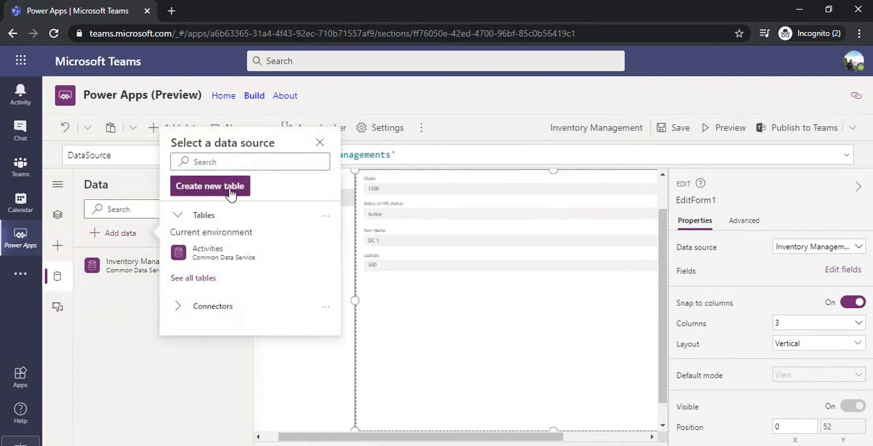
click(245, 191)
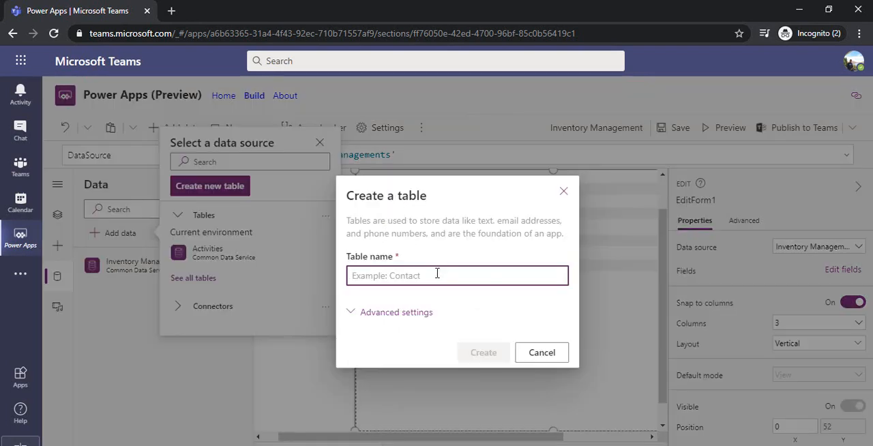
text(ALI)
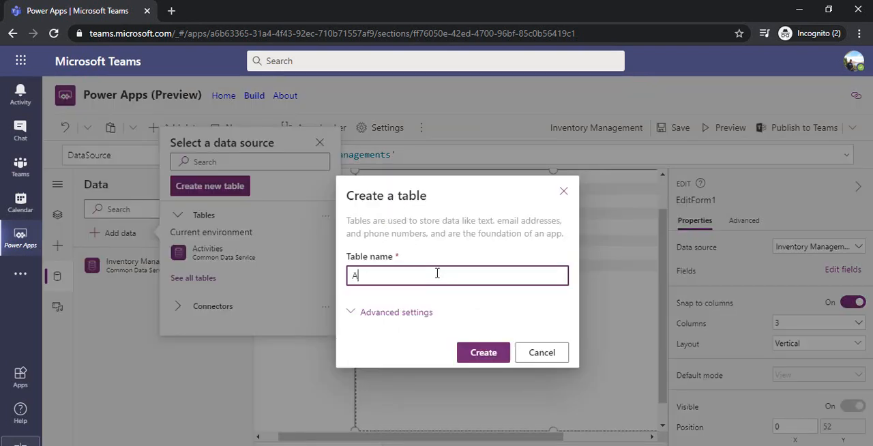
key(BackSpace)
key(BackSpace)
key(BackSpace)
text(ALI)
key(BackSpace)
key(BackSpace)
key(BackSpace)
text(ll Development Cente)
click(481, 353)
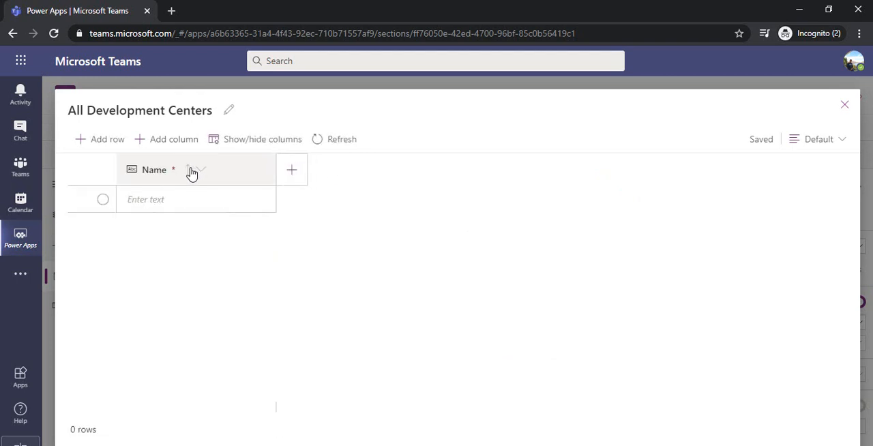
Rename the All Development Centers table's Name column as DC Name and save the change
click(197, 172)
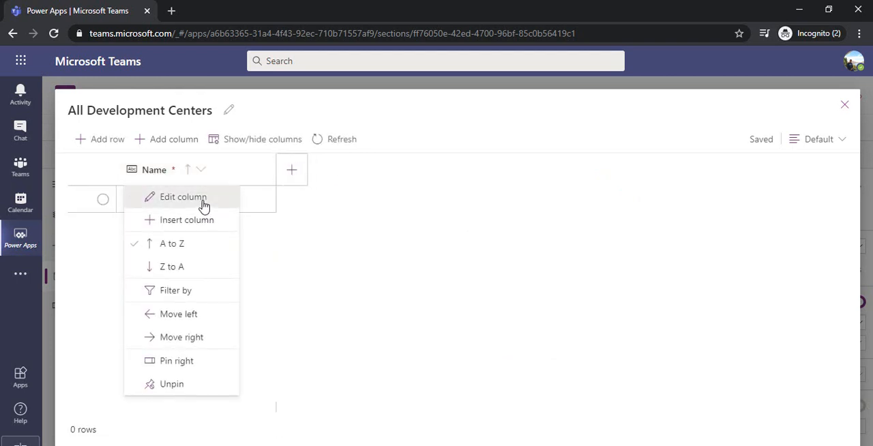
click(202, 201)
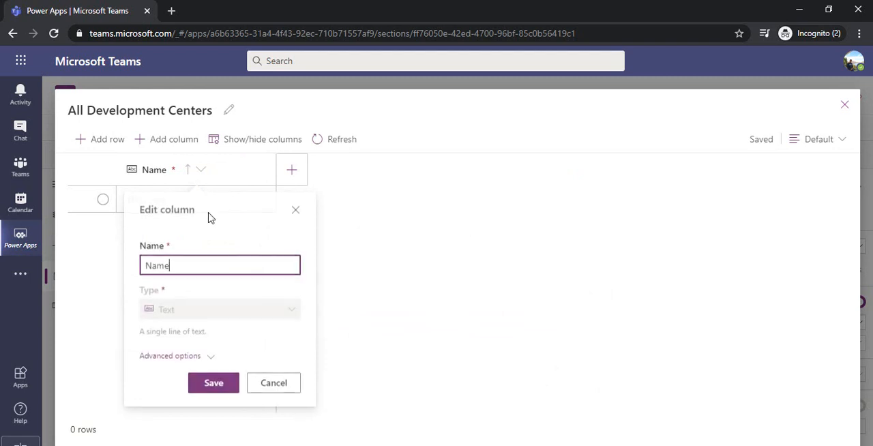
drag(174, 265, 147, 267)
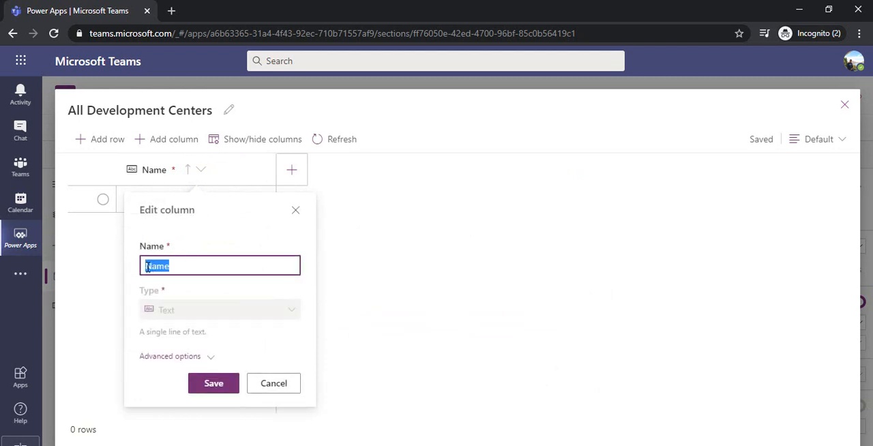
click(148, 268)
text(DC)
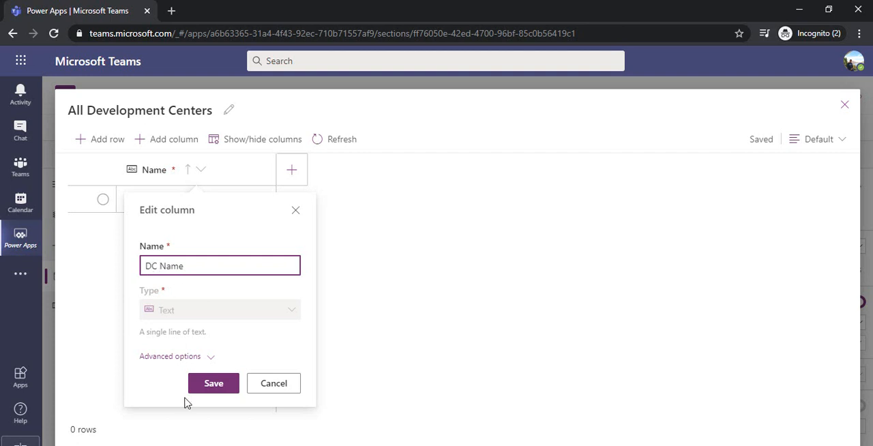
click(211, 384)
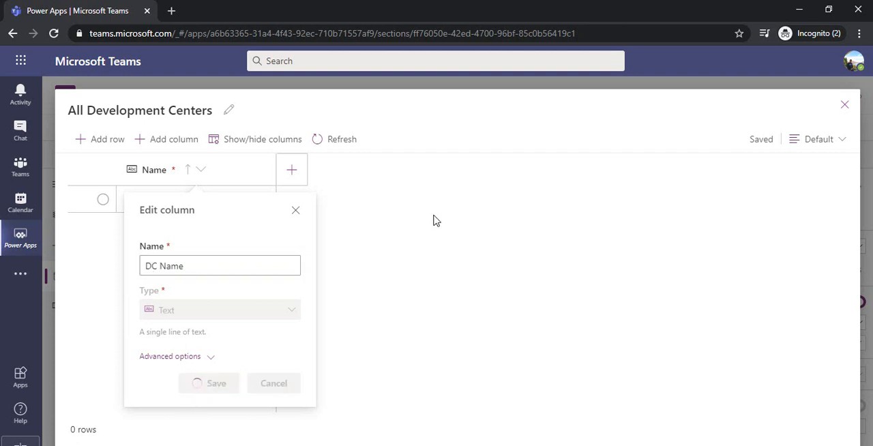
Add a new column named Location of type Text to the All Development Centers table
click(294, 175)
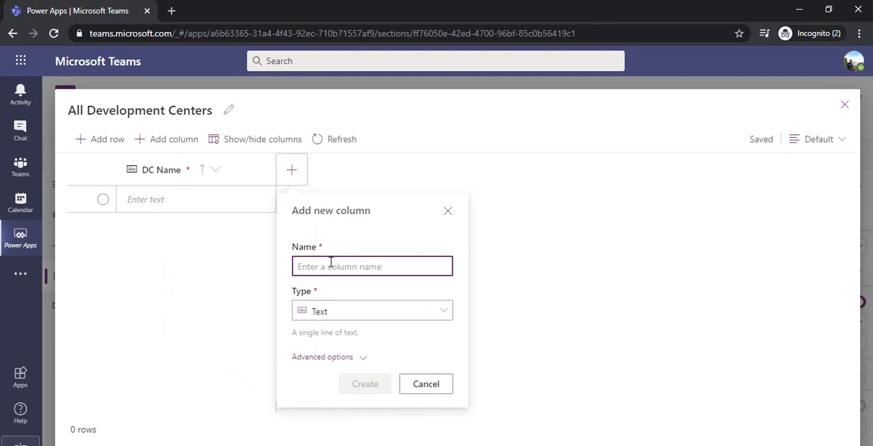
text(Add)
key(BackSpace)
key(BackSpace)
key(BackSpace)
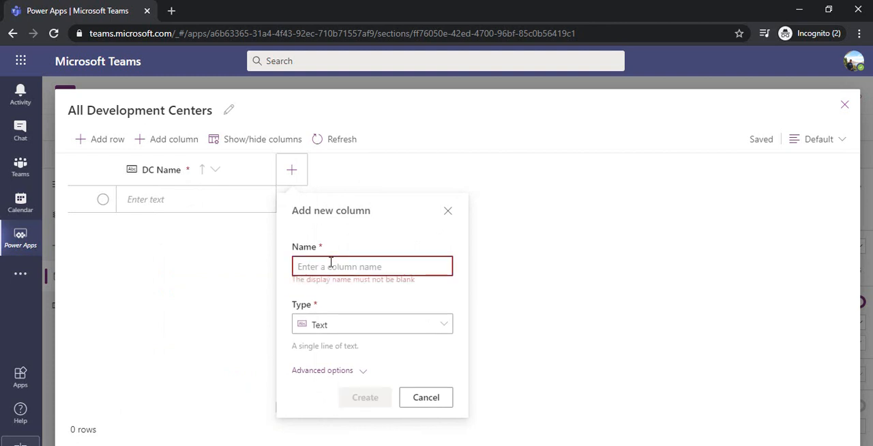
text(Location)
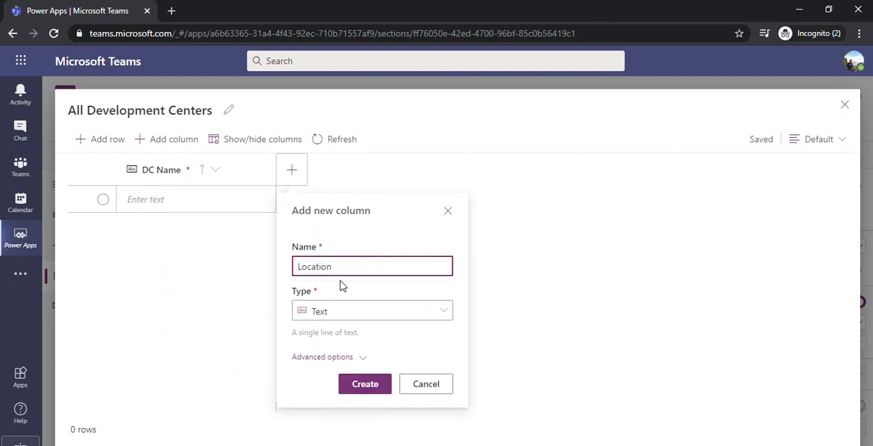
click(365, 386)
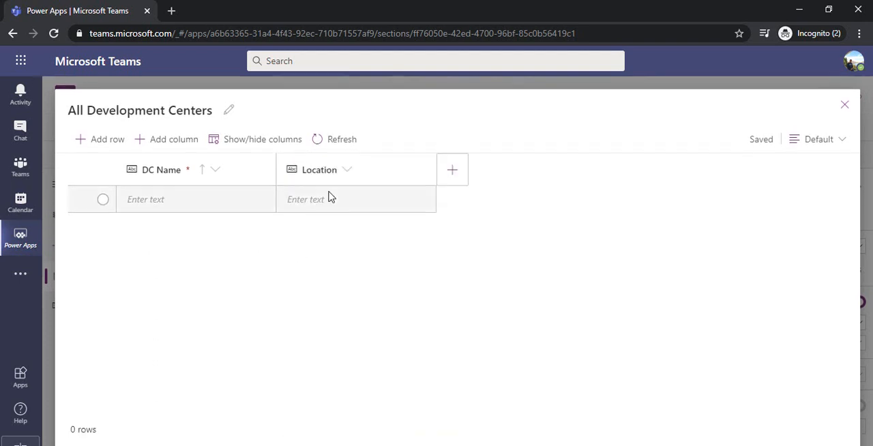
Fill the table's first row with DC Name India DC 1 and Location Bengulur, and close the table
click(147, 202)
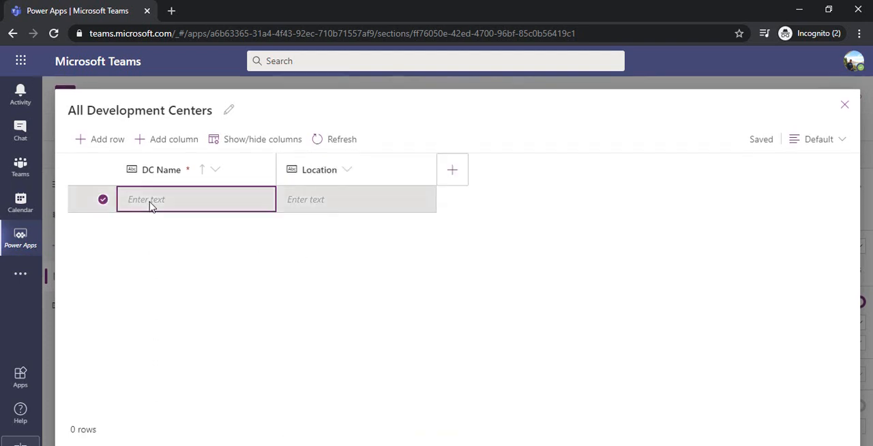
click(173, 203)
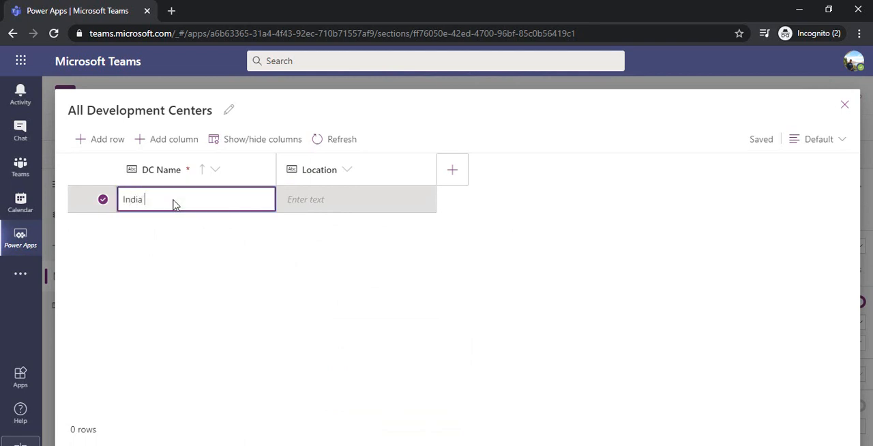
text(India DC 1)
click(297, 208)
click(333, 204)
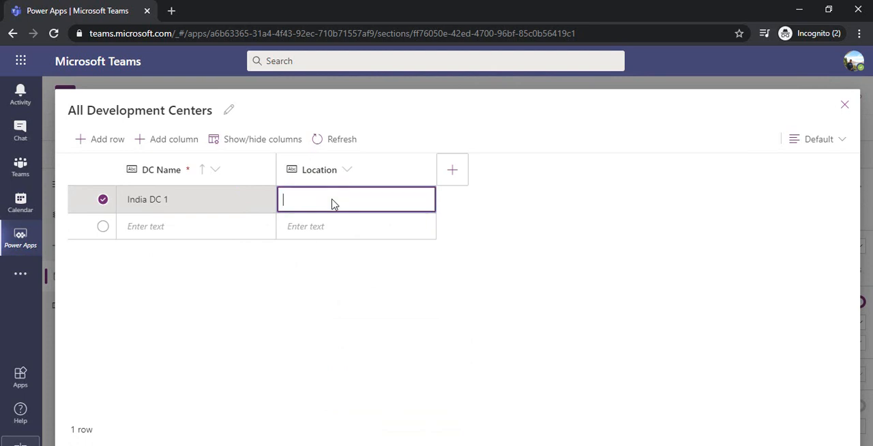
text(Bengulur)
click(342, 222)
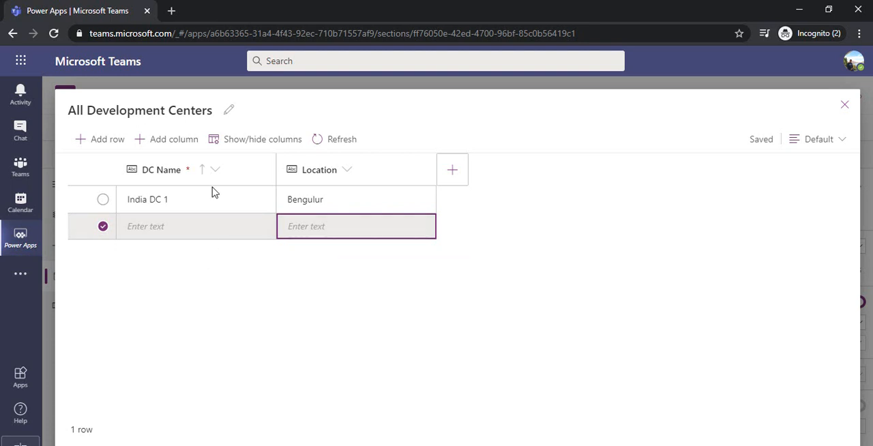
click(845, 106)
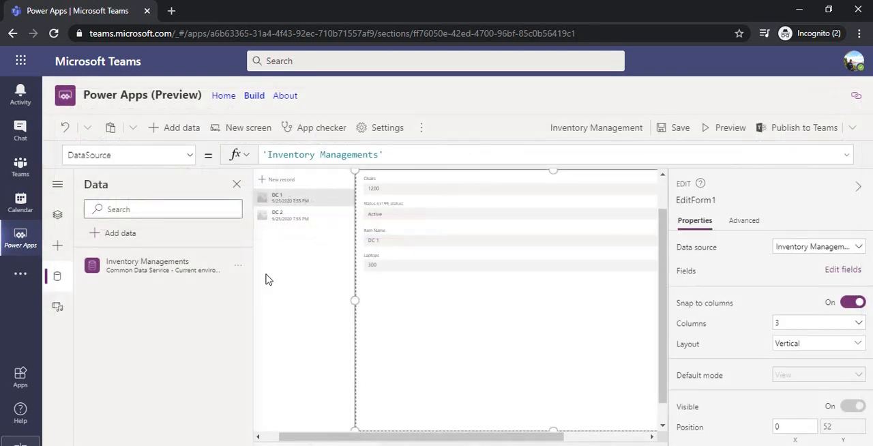
Save the app with the added table and republish it to Teams, leaving the General channel selection as is
mouse_move(157, 300)
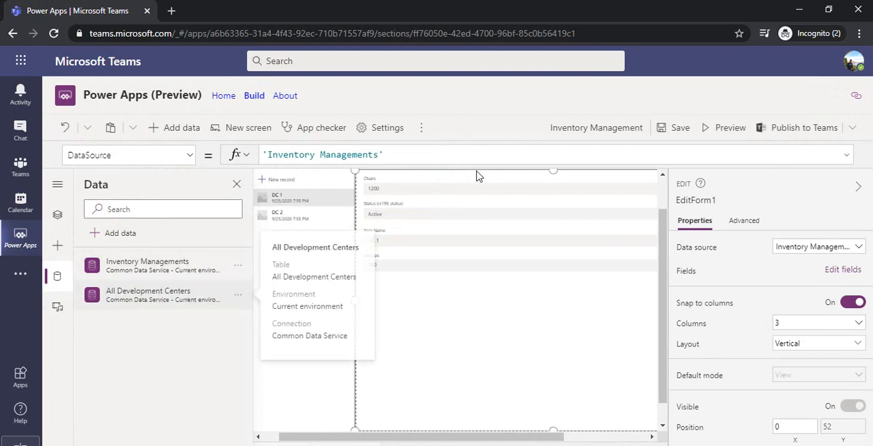
click(684, 129)
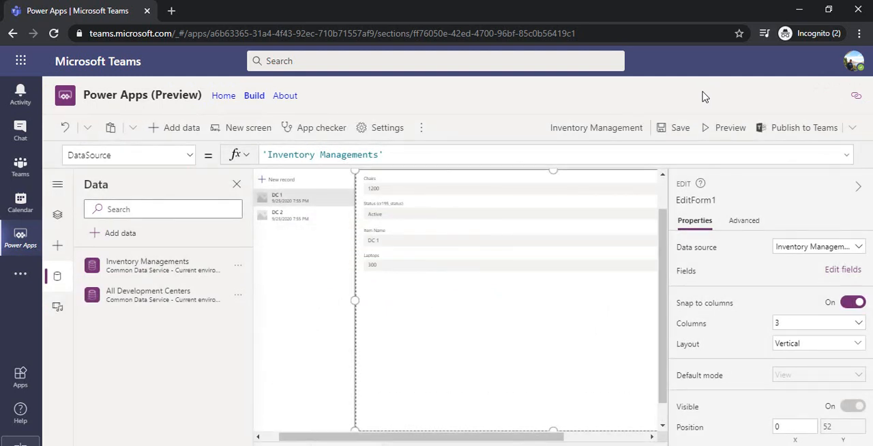
click(790, 135)
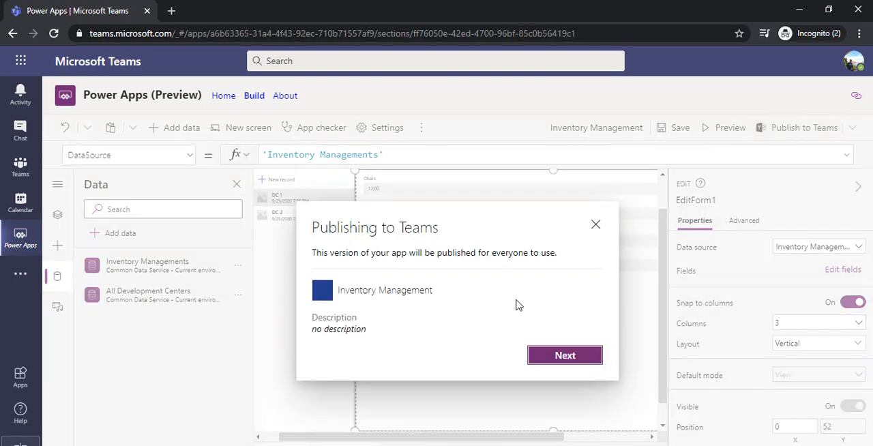
click(566, 360)
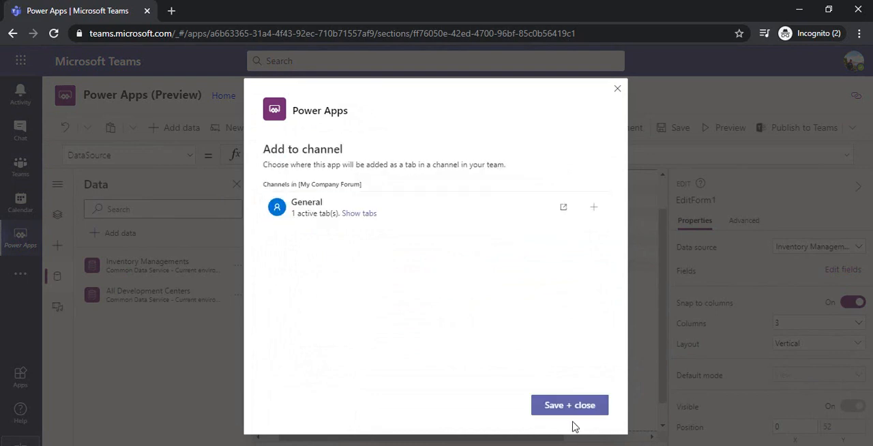
click(575, 412)
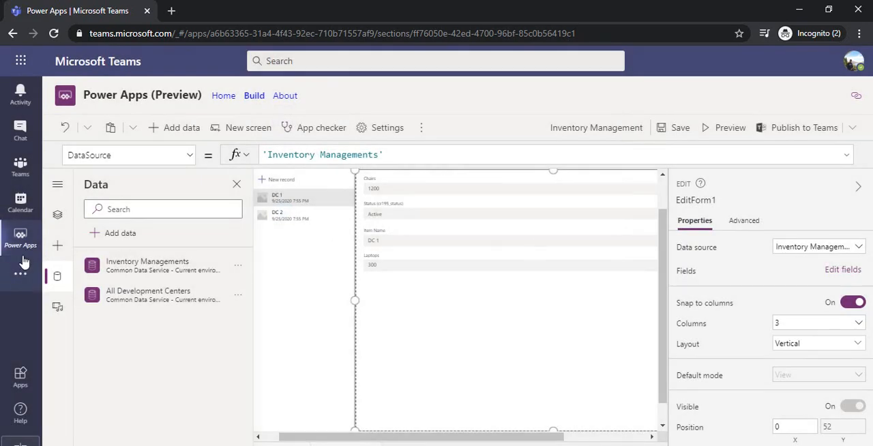
View the published Inventory Management tab in My Company Forum's General channel, checking its blank new-record form and cancelling it
click(20, 167)
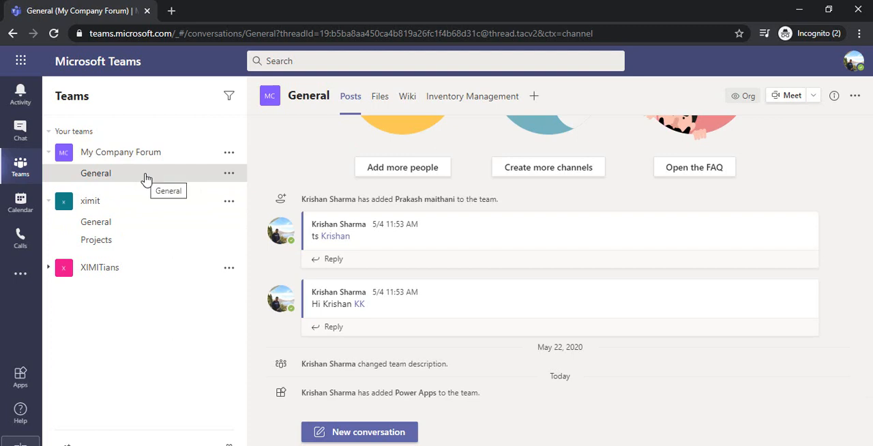
click(467, 97)
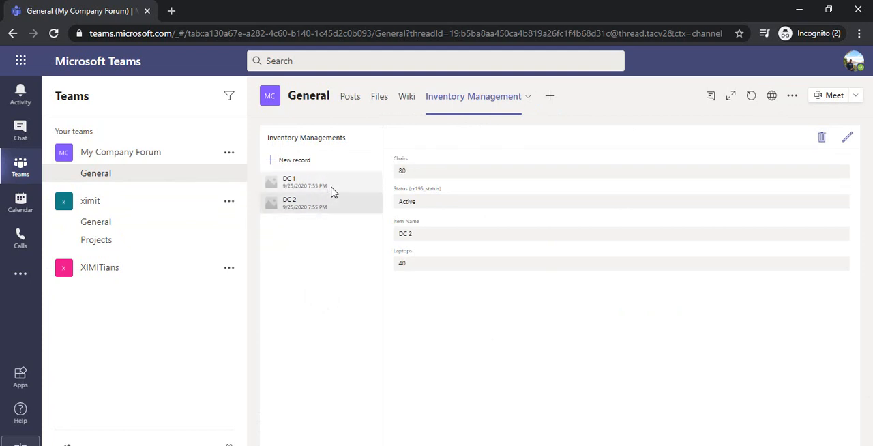
click(304, 161)
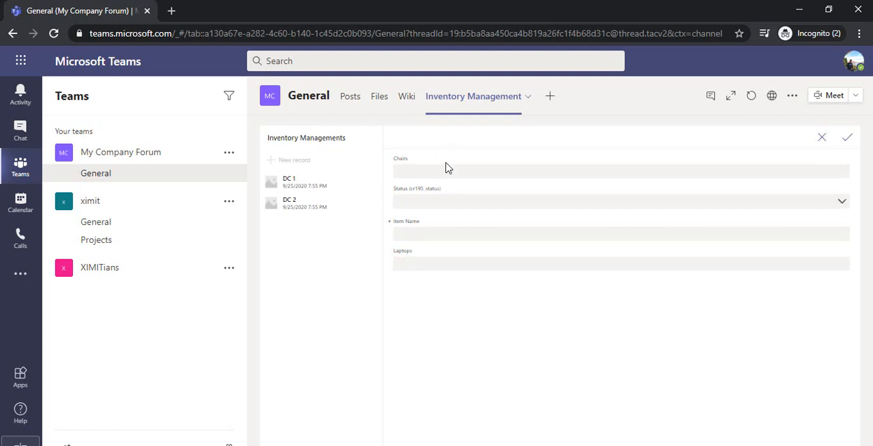
click(821, 136)
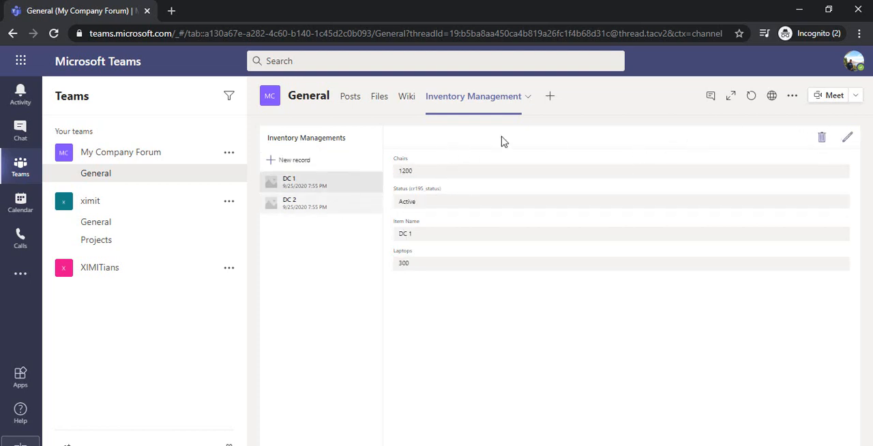
Open the DC 1 record for editing in the published Inventory Management app
click(848, 139)
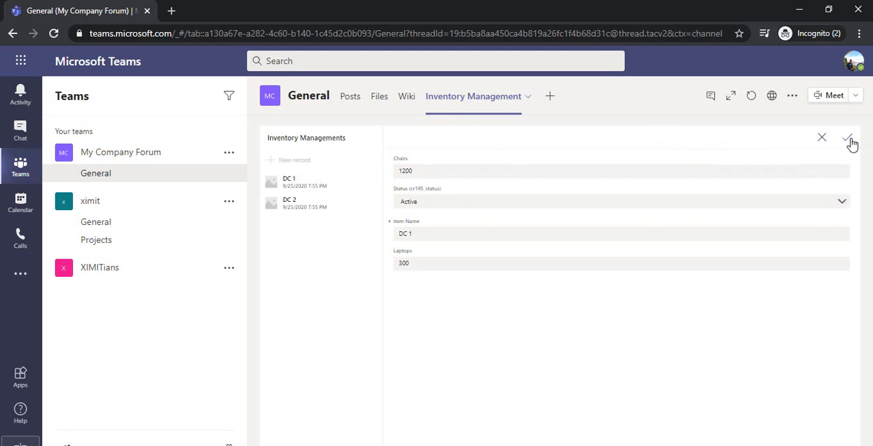